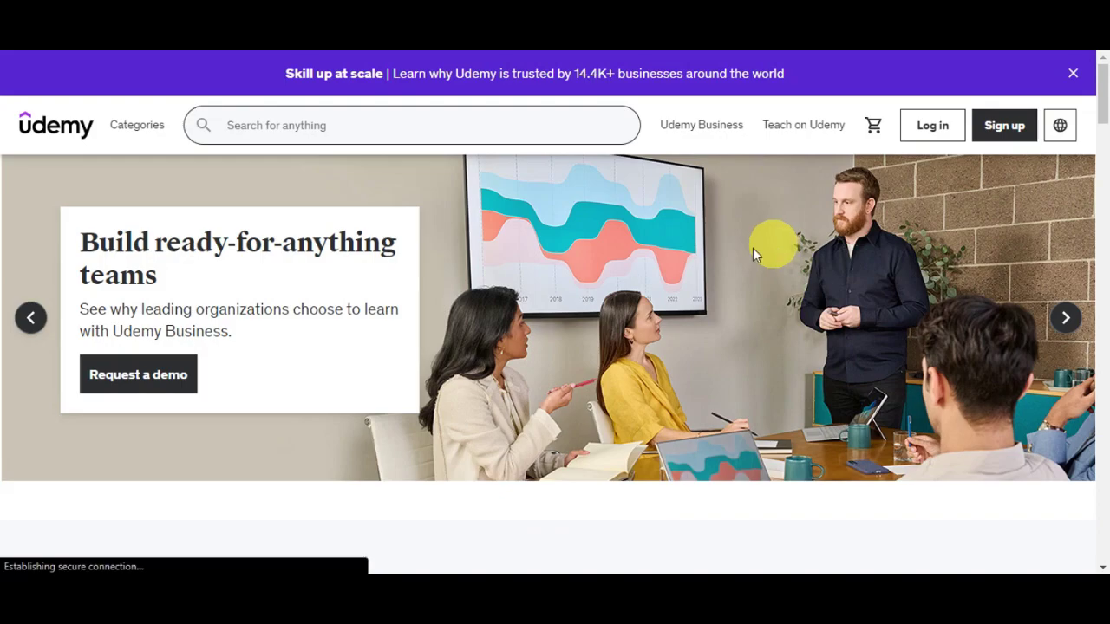
- Scroll past the Python course cards and testimonials to the 'Students are viewing' bestseller row
scroll(775, 251, "down", 3)
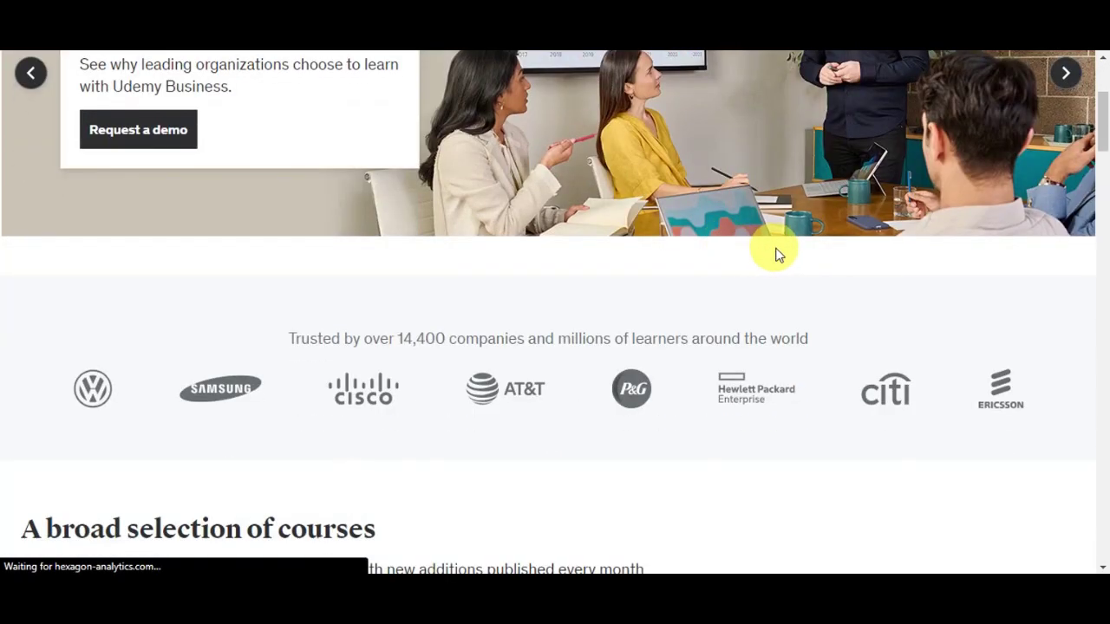
scroll(778, 254, "down", 2)
scroll(778, 254, "down", 1)
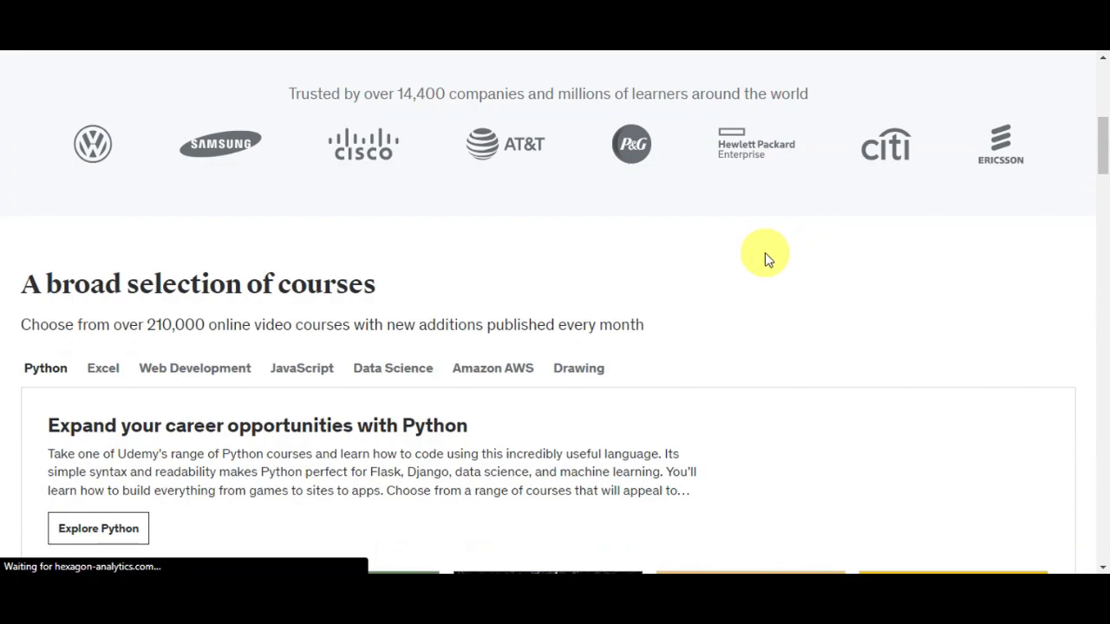
scroll(765, 252, "down", 1)
scroll(815, 249, "down", 2)
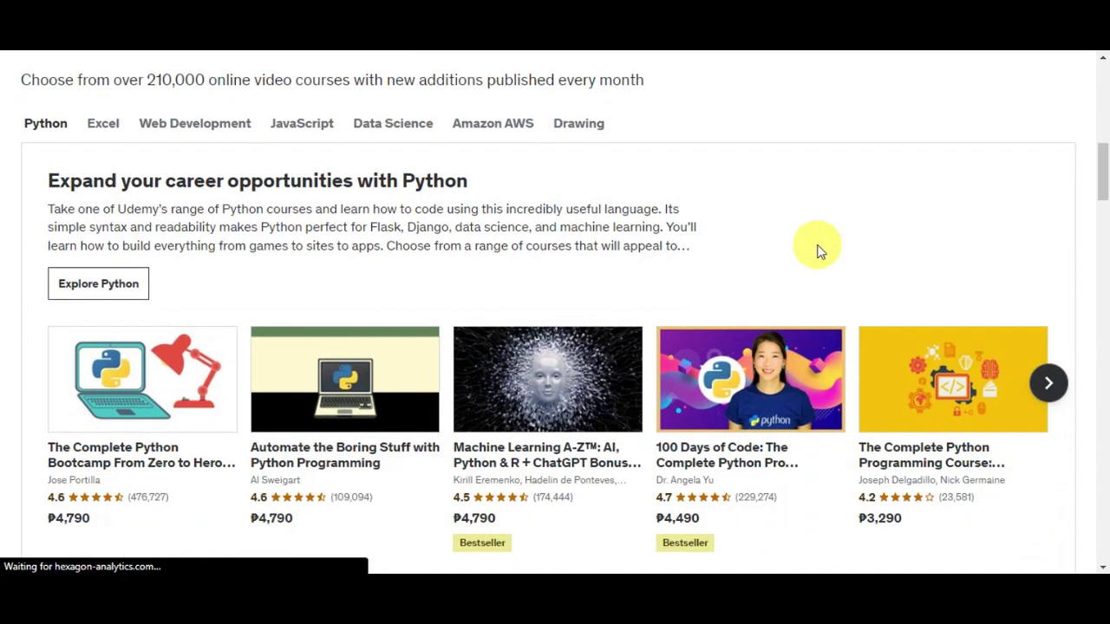
scroll(819, 251, "down", 2)
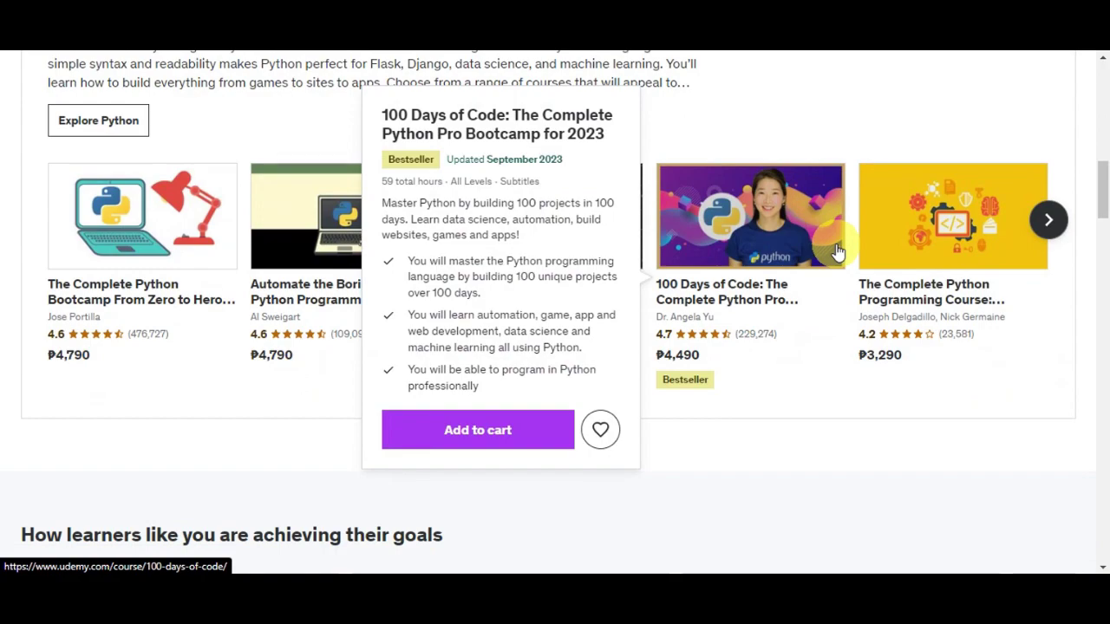
scroll(907, 218, "down", 3)
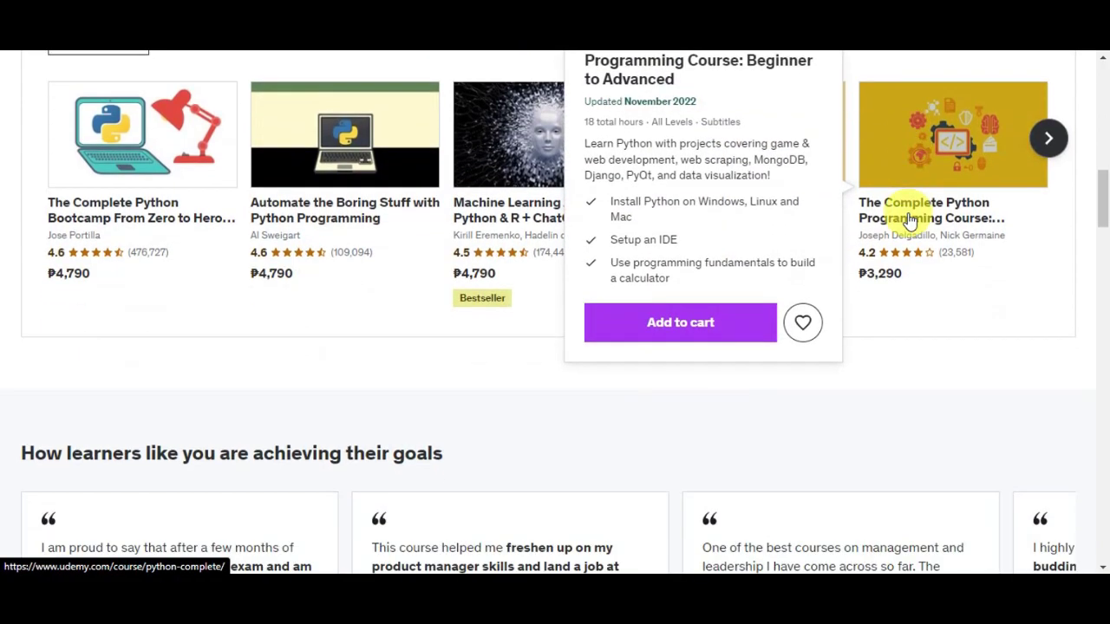
scroll(909, 217, "down", 1)
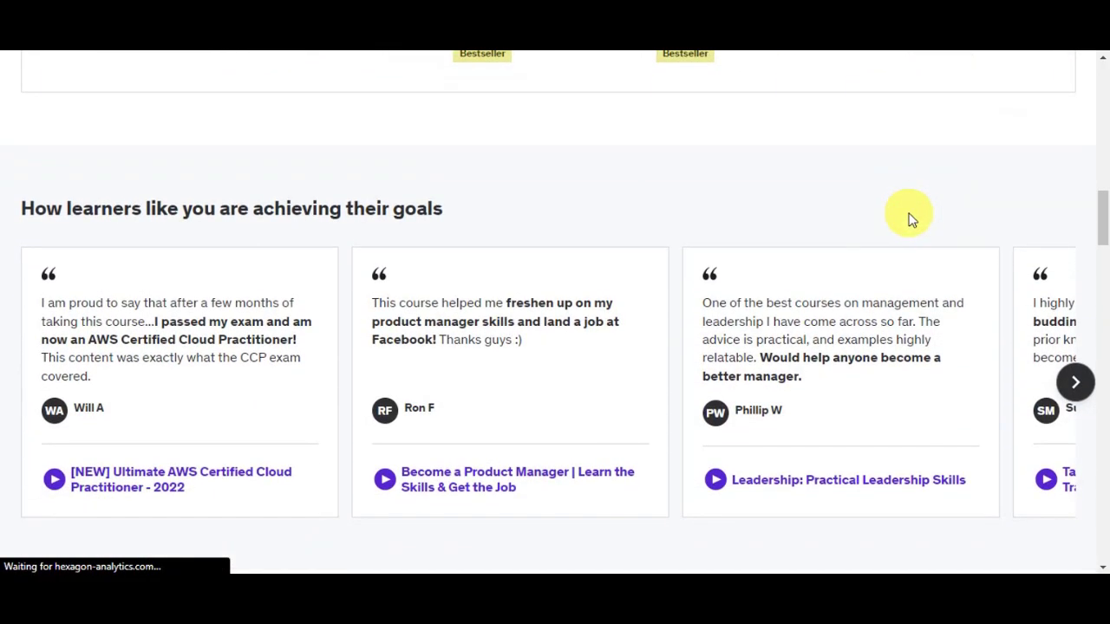
scroll(909, 217, "down", 3)
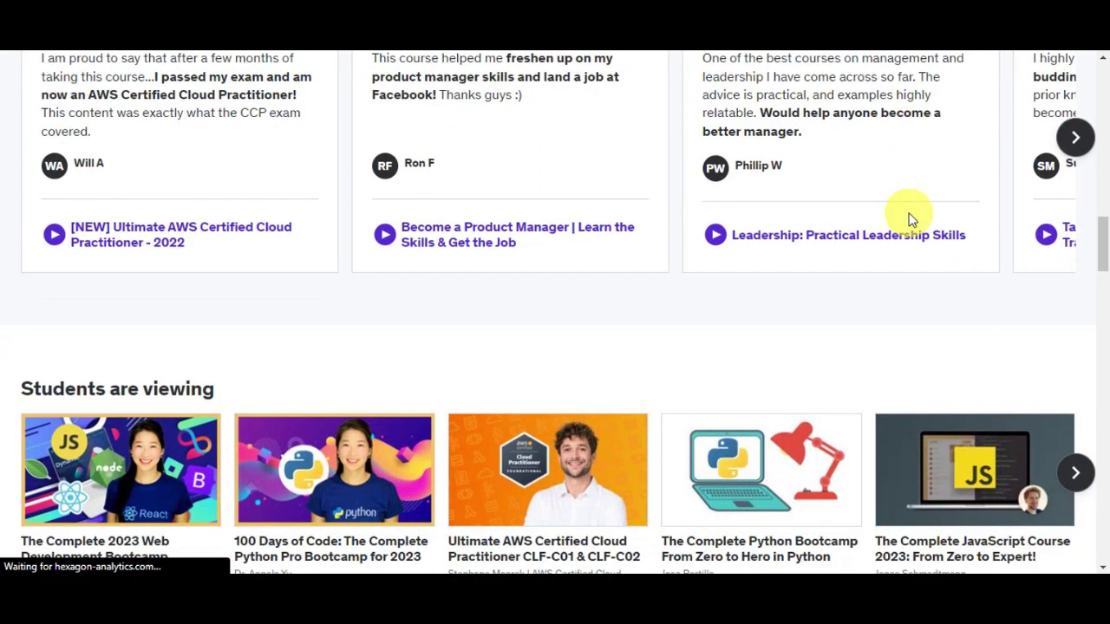
scroll(909, 217, "down", 3)
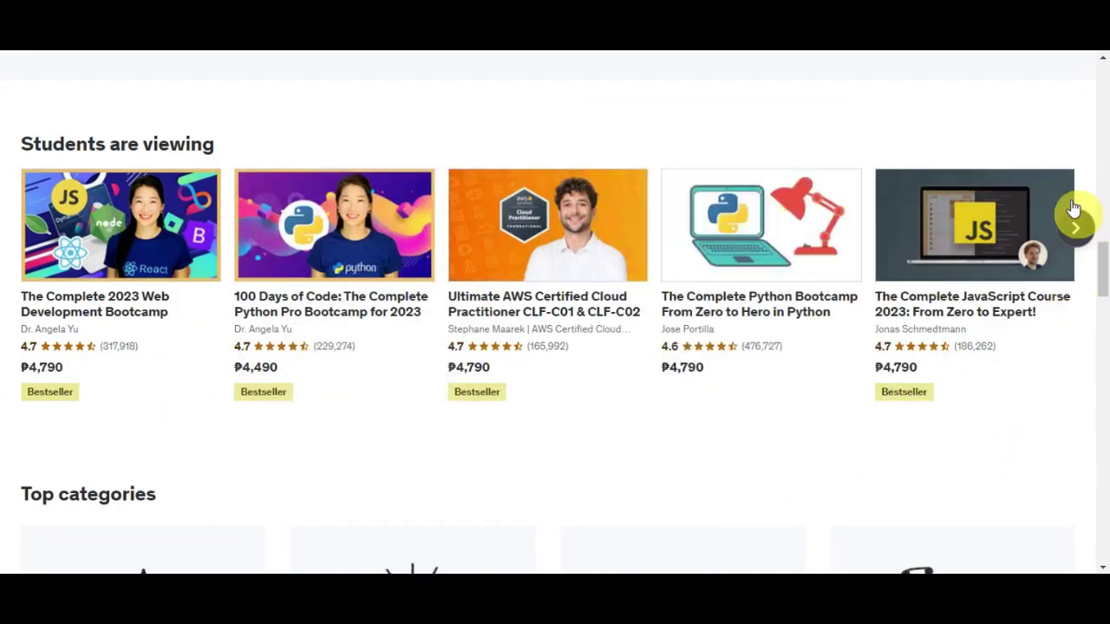
mouse_move(954, 389)
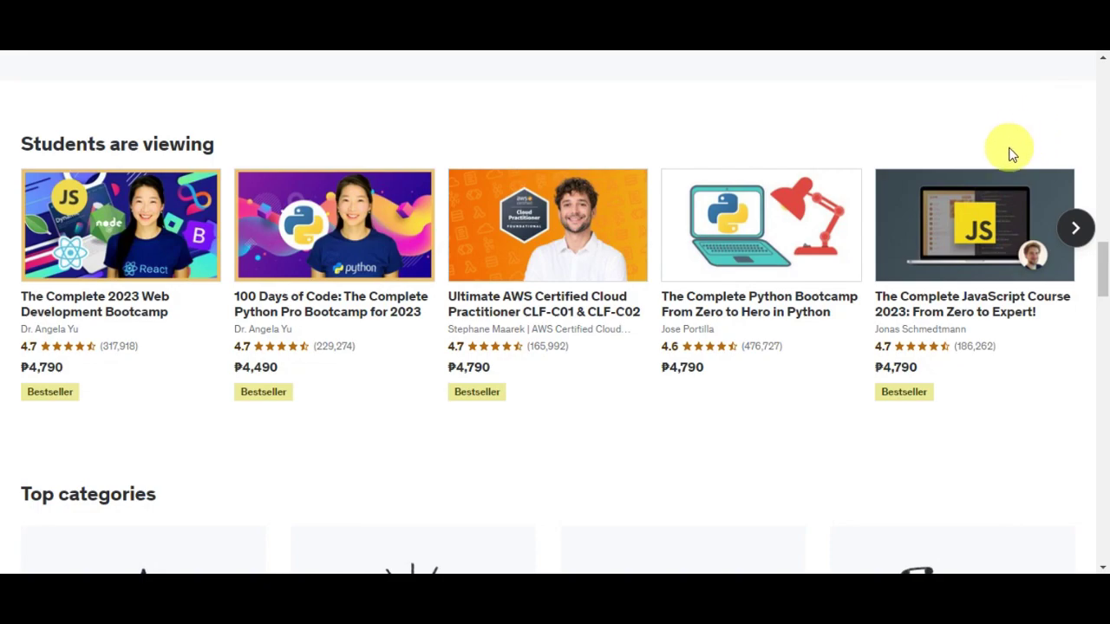
- Scroll through Top categories, Featured topics and Udemy Business to the footer, then return to the top
scroll(1009, 154, "down", 5)
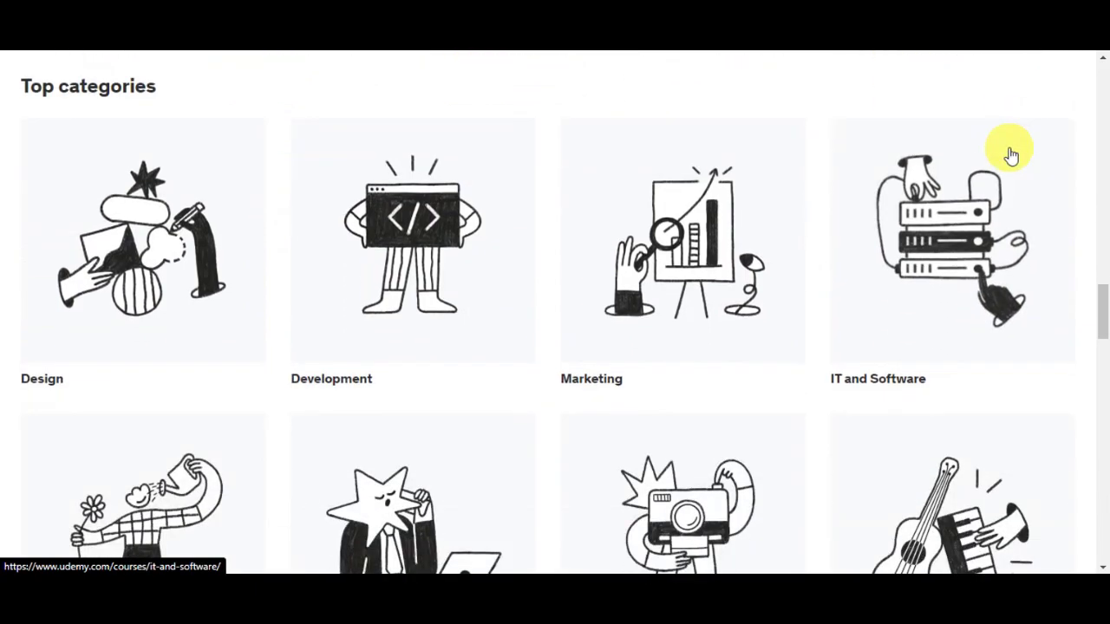
scroll(1009, 155, "down", 5)
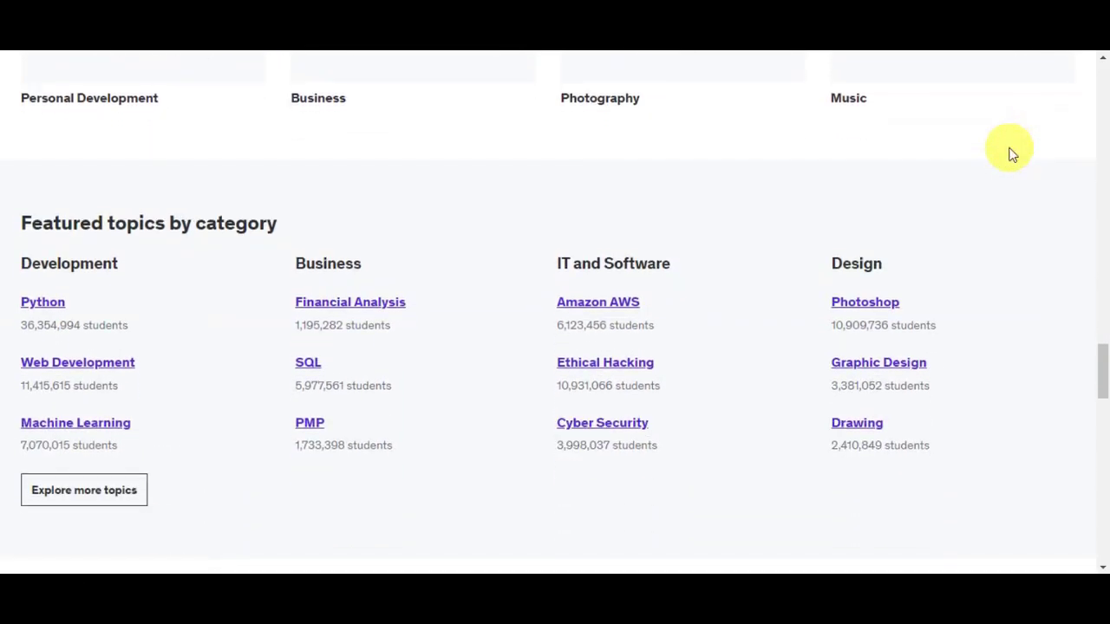
scroll(1009, 154, "down", 1)
scroll(1008, 155, "down", 2)
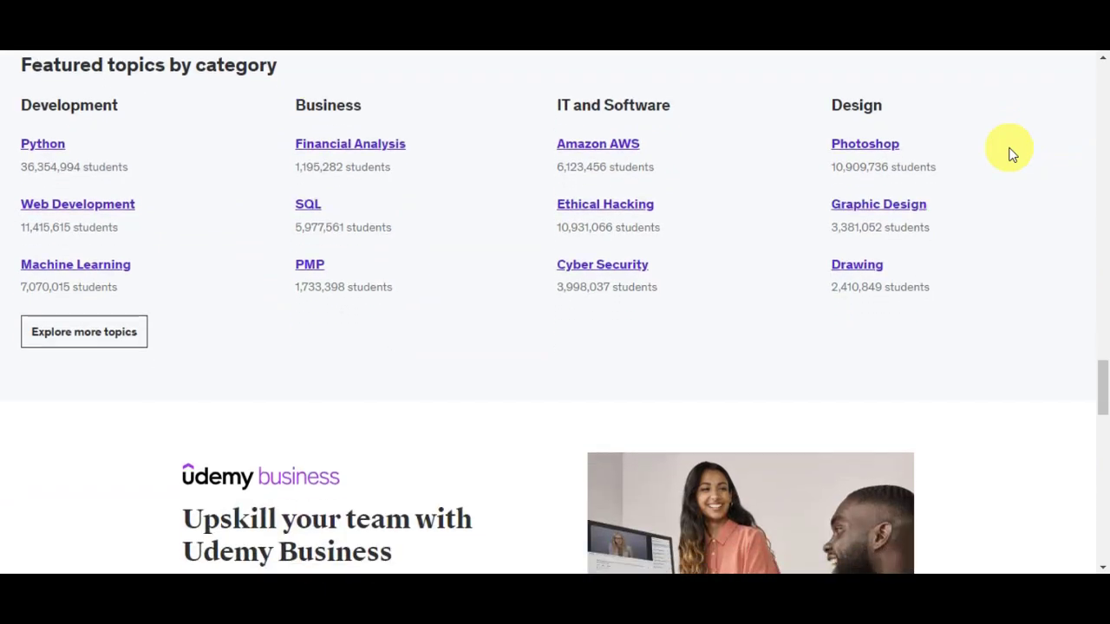
scroll(1009, 154, "down", 1)
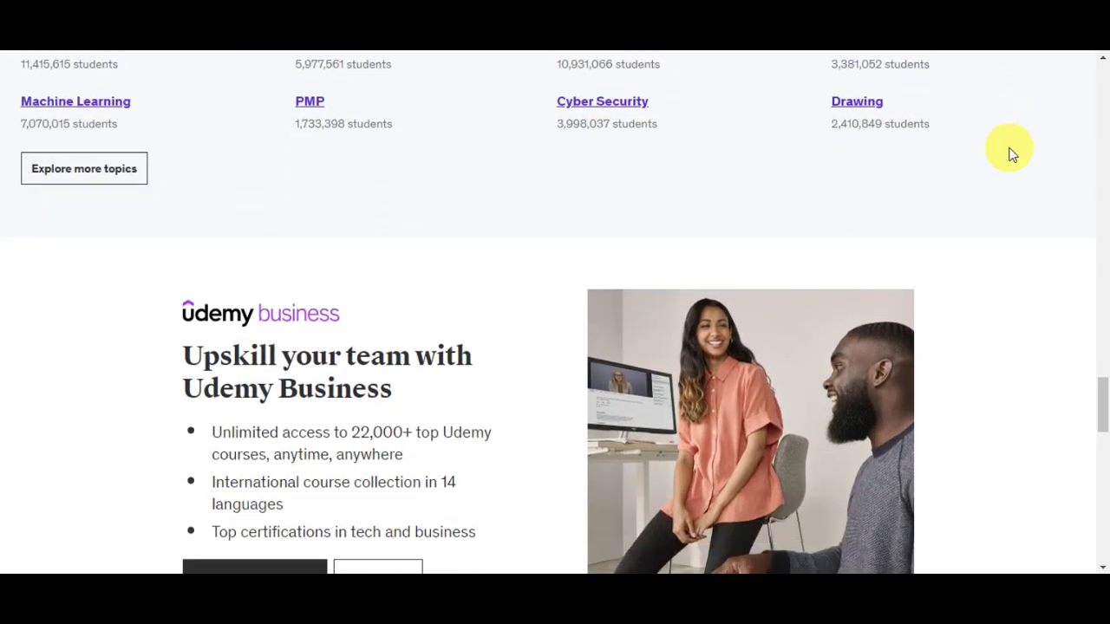
scroll(1009, 154, "down", 2)
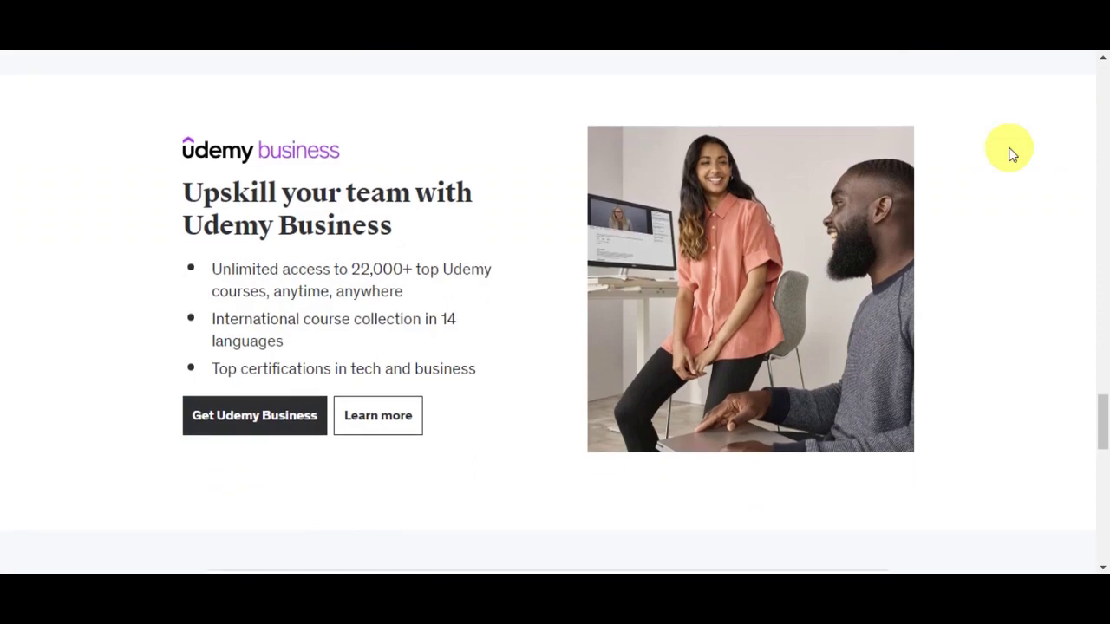
scroll(1009, 154, "down", 6)
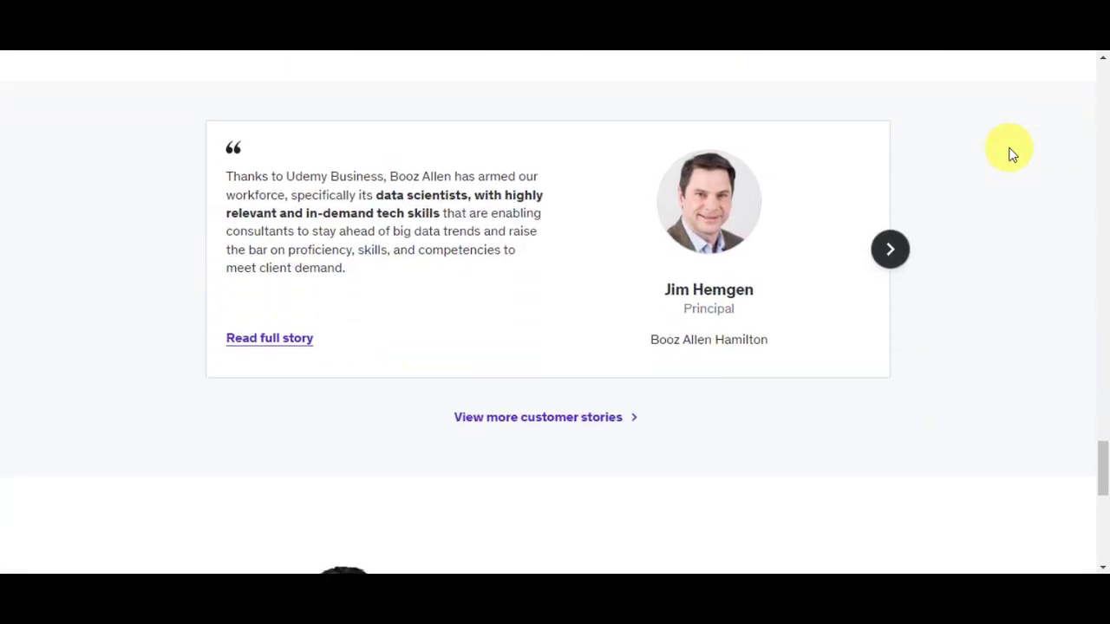
scroll(1009, 155, "down", 2)
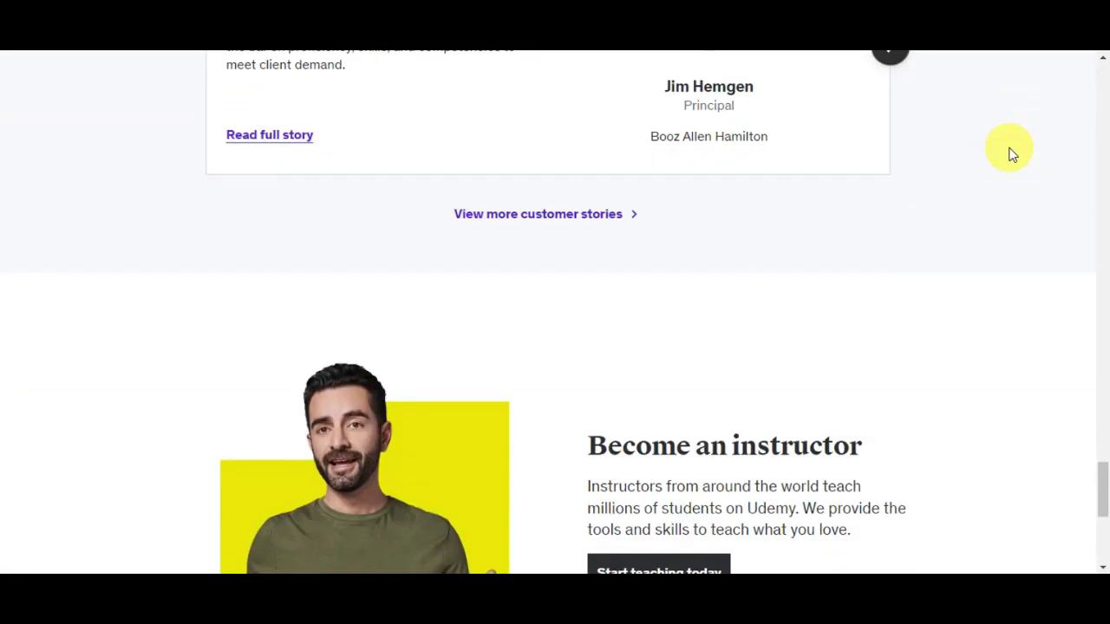
scroll(1009, 155, "down", 2)
scroll(1008, 155, "down", 2)
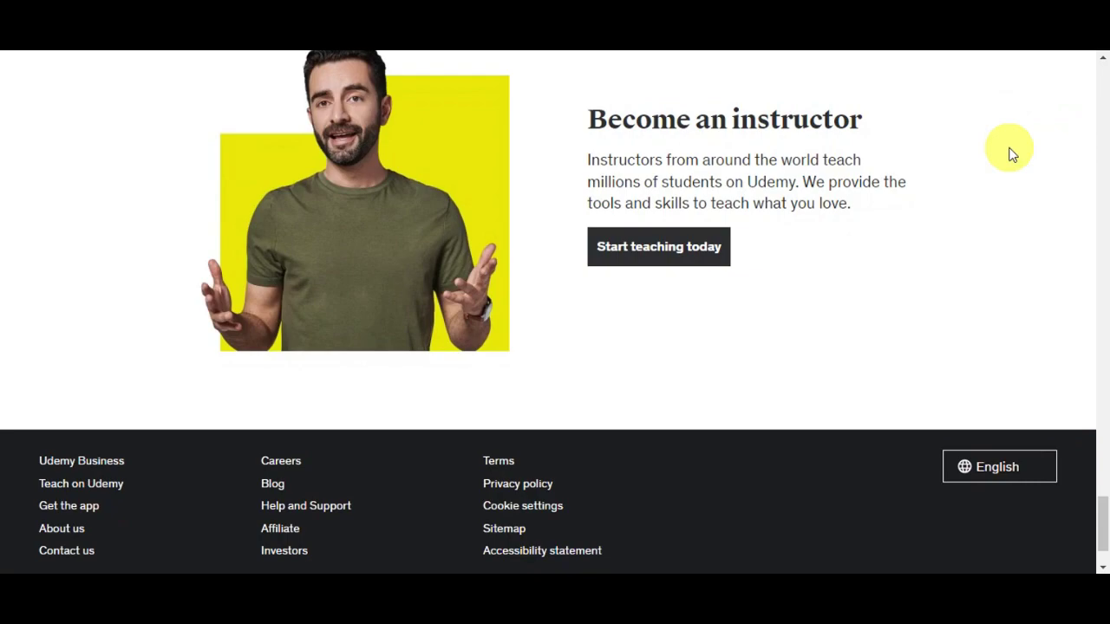
key("Home")
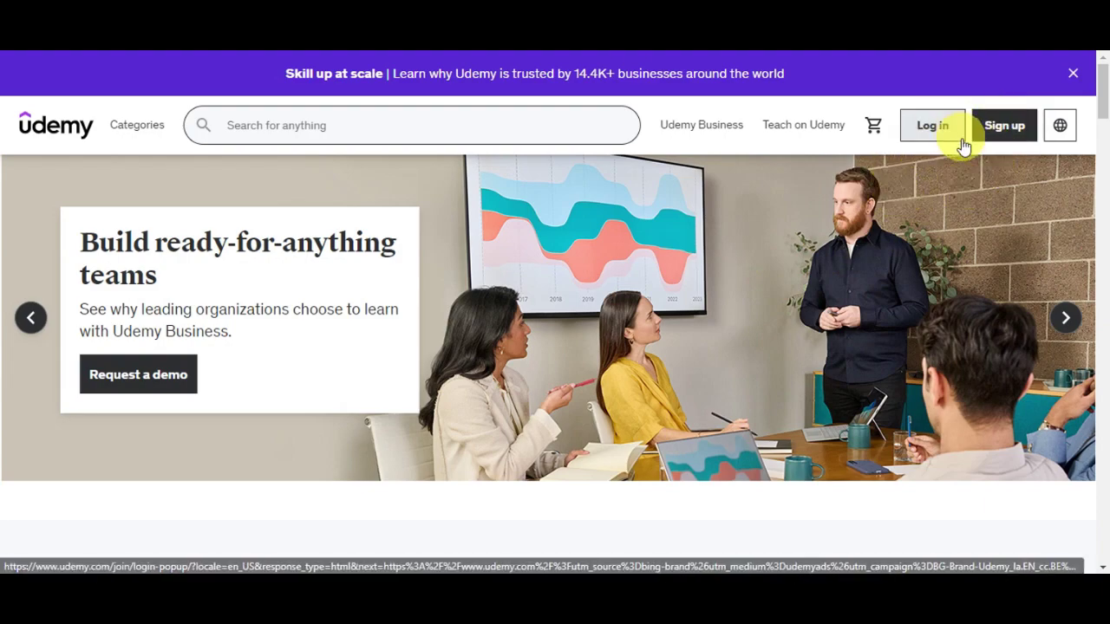
- Open the Sign up form and tick the 'Send me special offers' learning tips checkbox
left_click(997, 135)
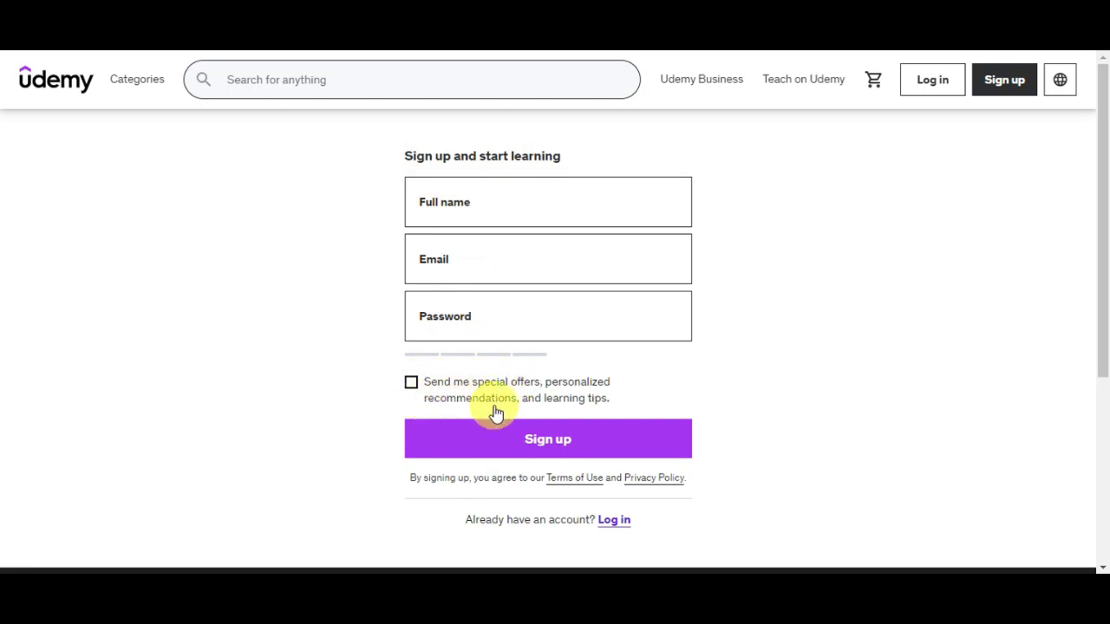
left_click(412, 384)
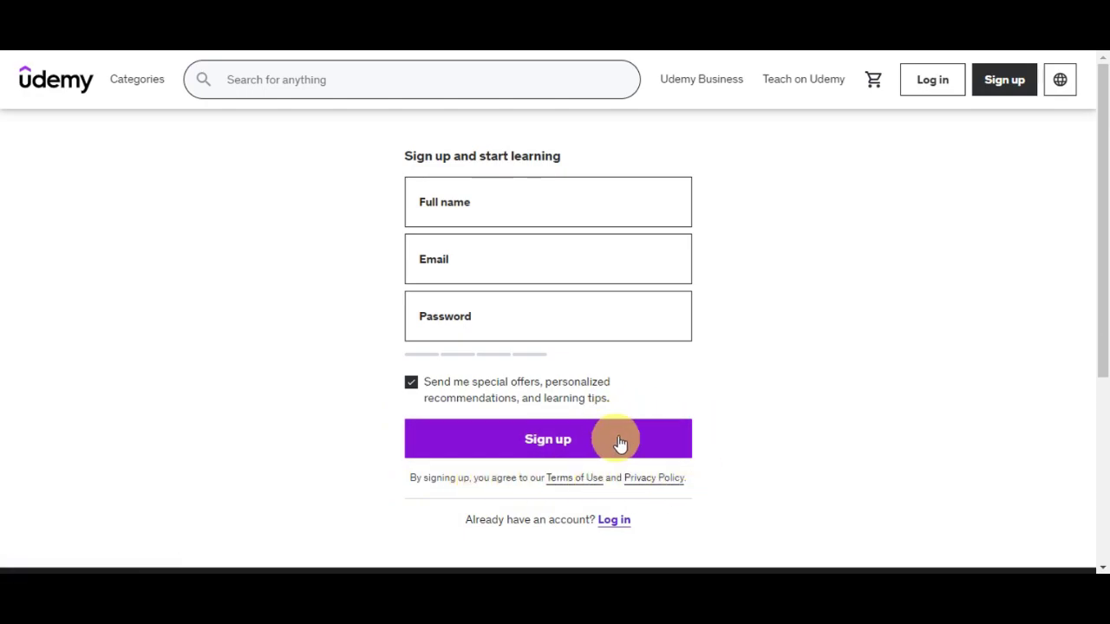
scroll(619, 442, "down", 4)
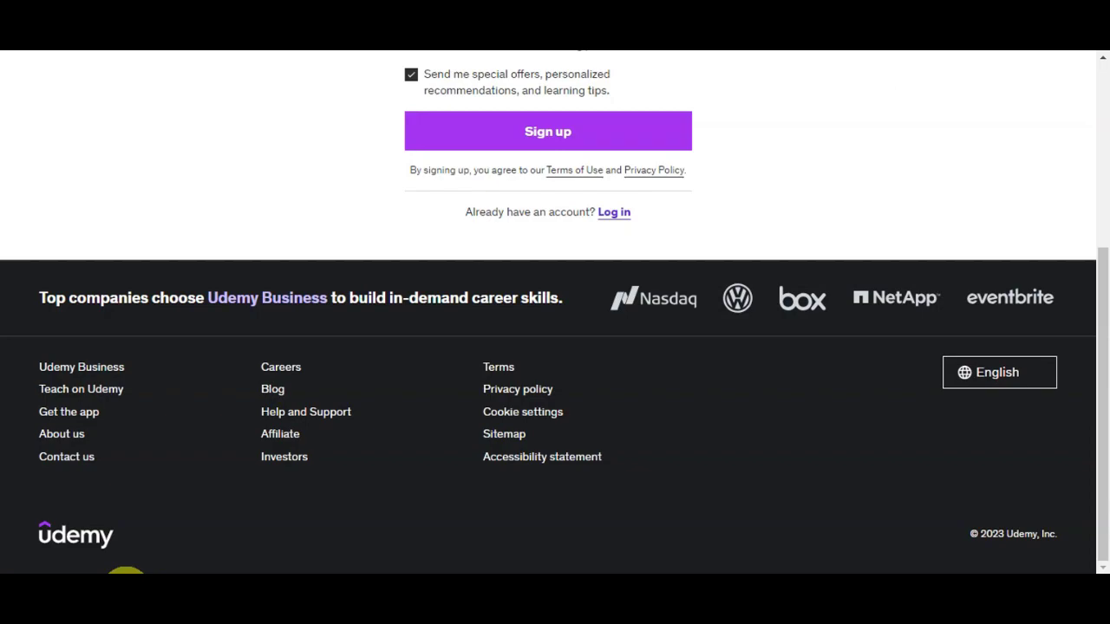
- Switch from sign-up to Log in and sign in with the account's email and password
left_click(614, 213)
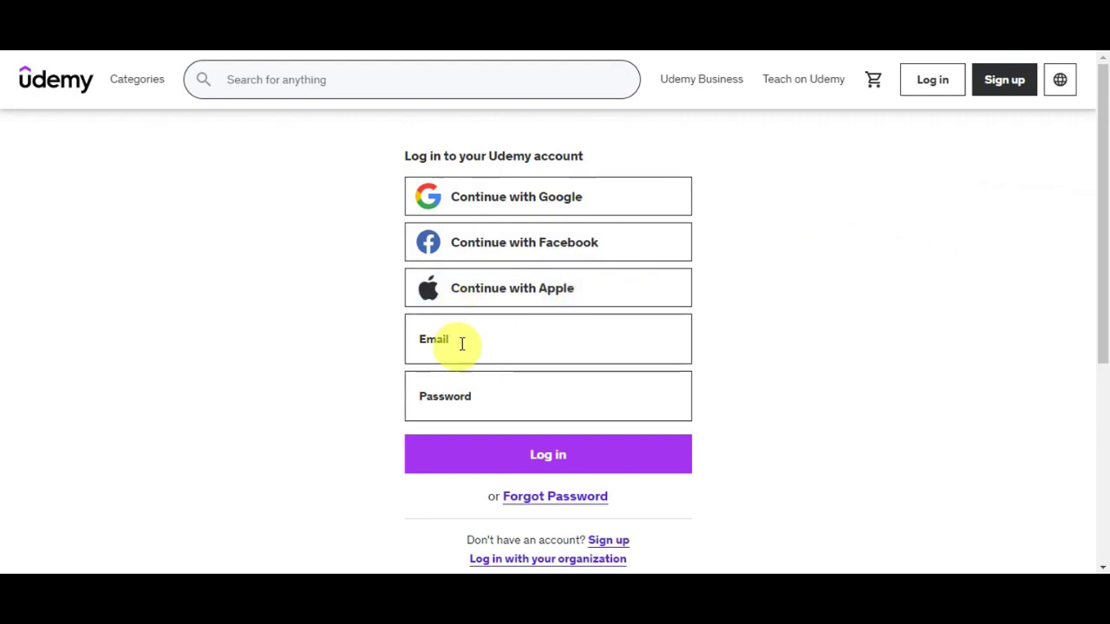
scroll(796, 343, "down", 1)
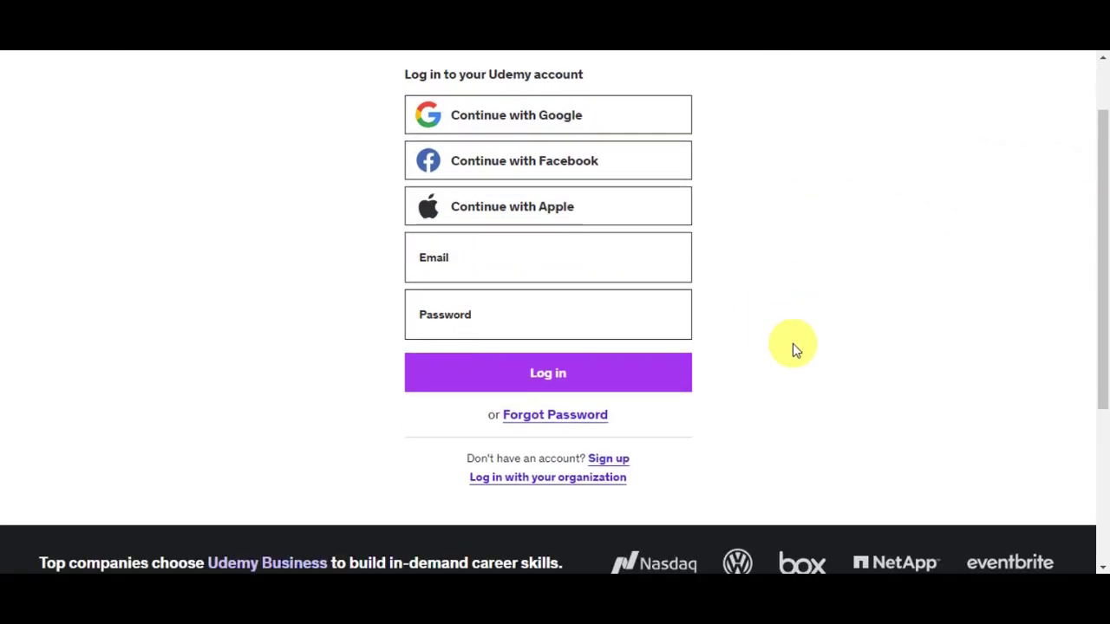
left_click(563, 415)
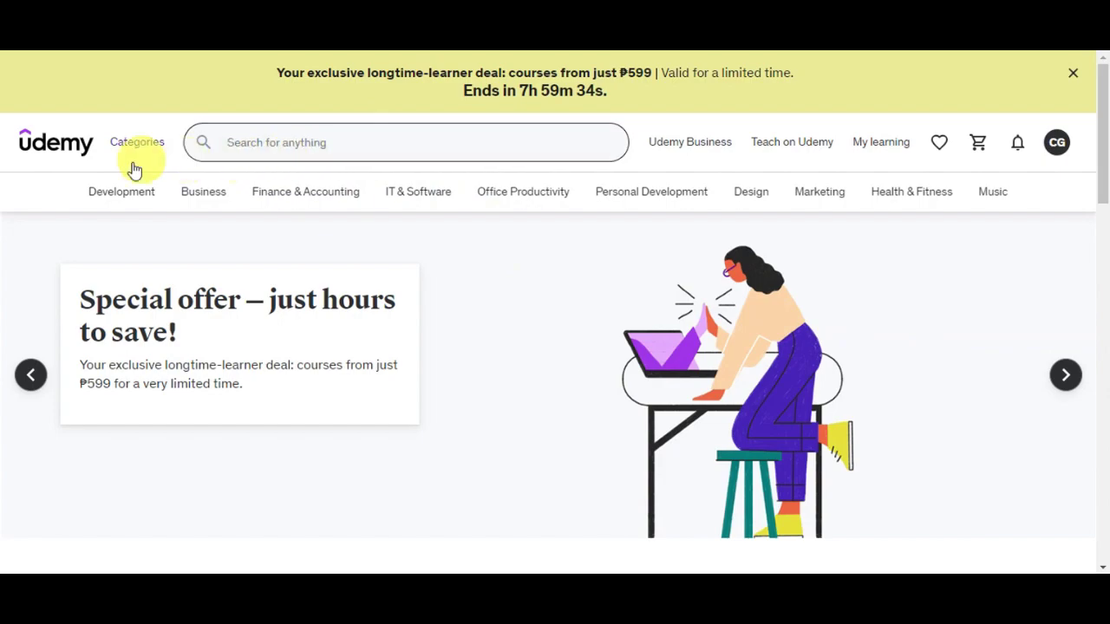
mouse_move(100, 189)
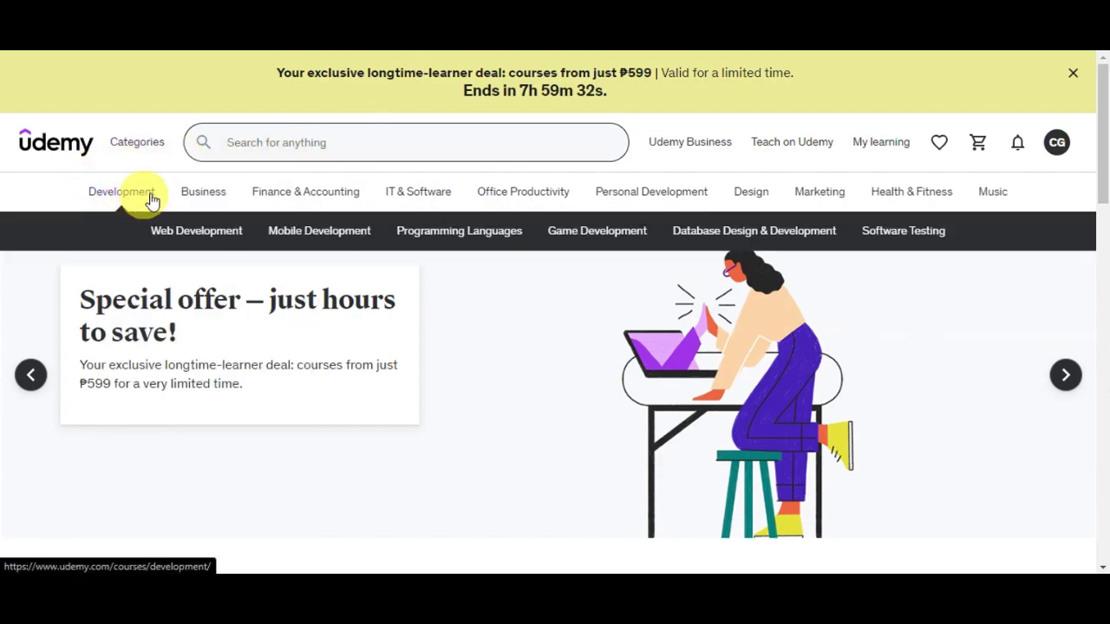
mouse_move(292, 189)
mouse_move(539, 196)
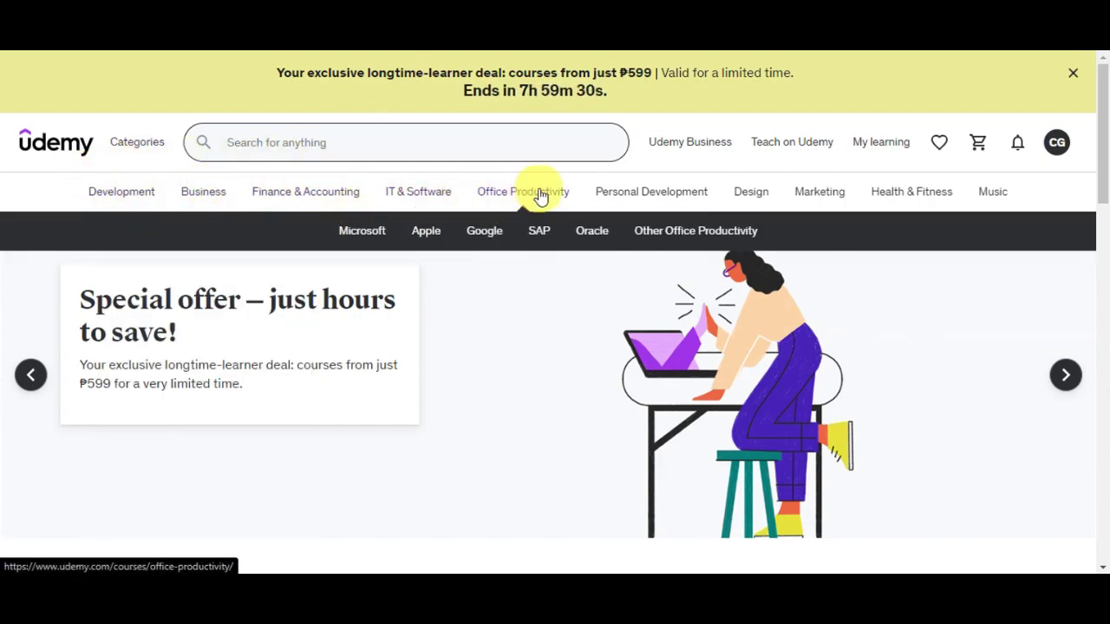
mouse_move(746, 188)
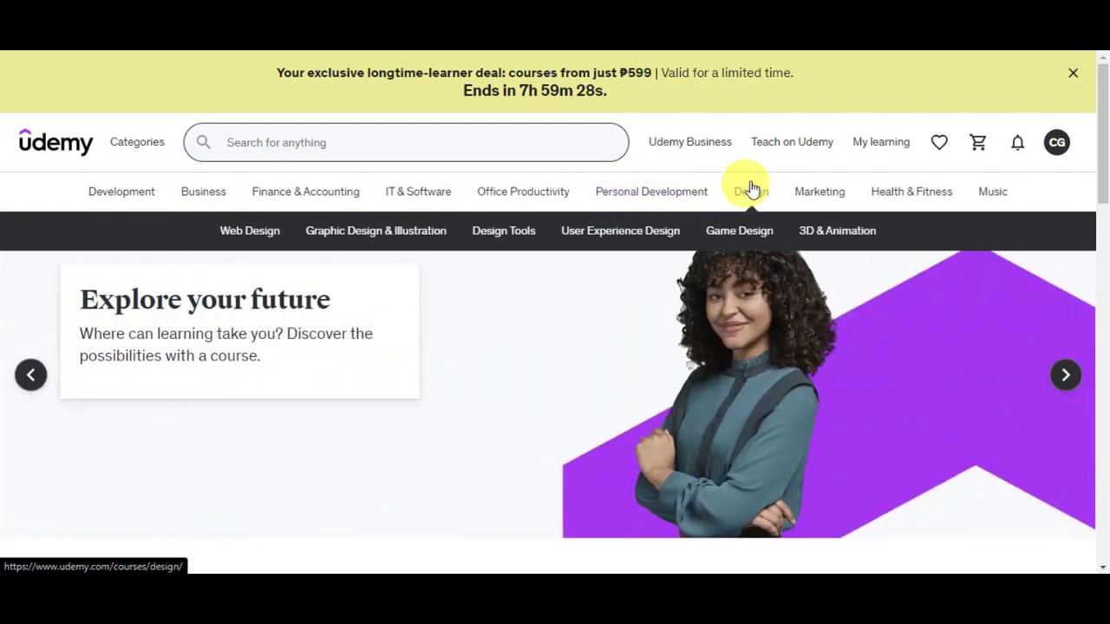
mouse_move(910, 203)
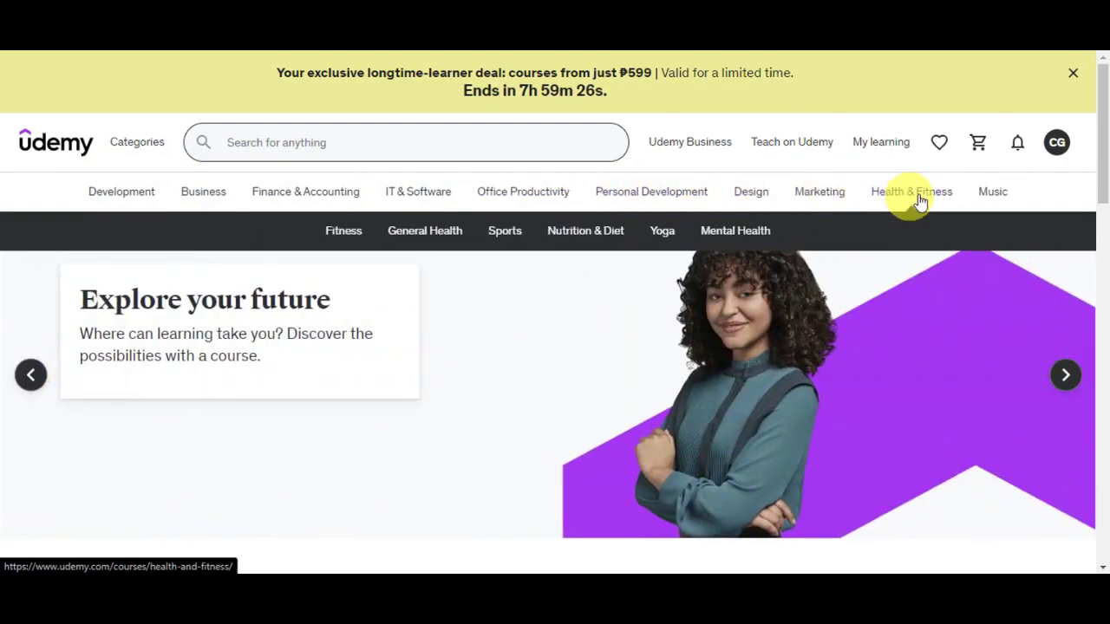
mouse_move(707, 161)
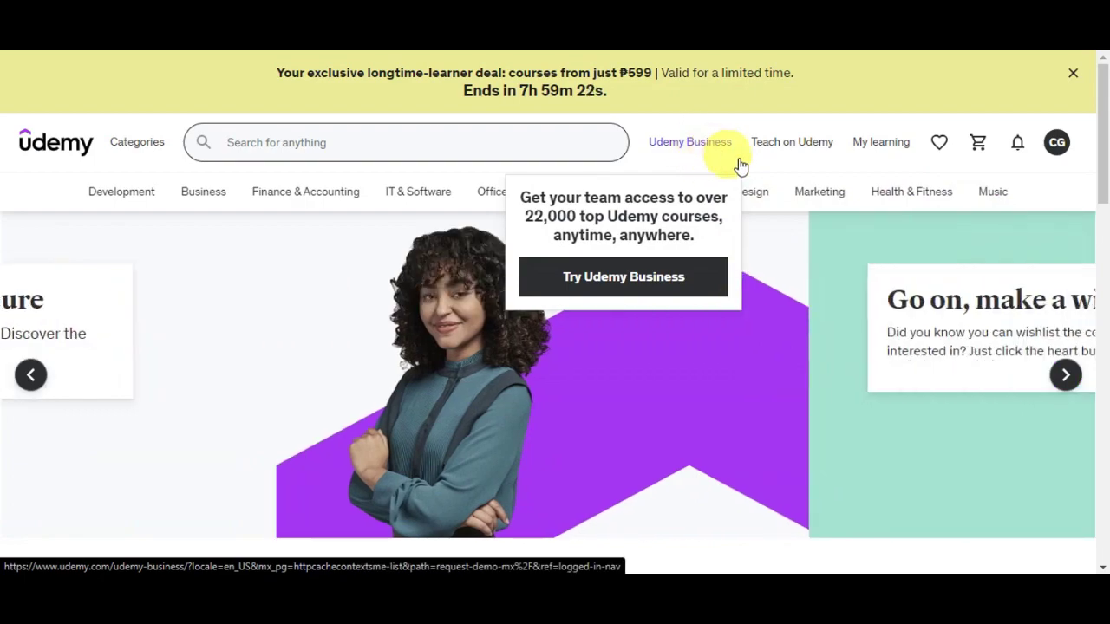
mouse_move(783, 159)
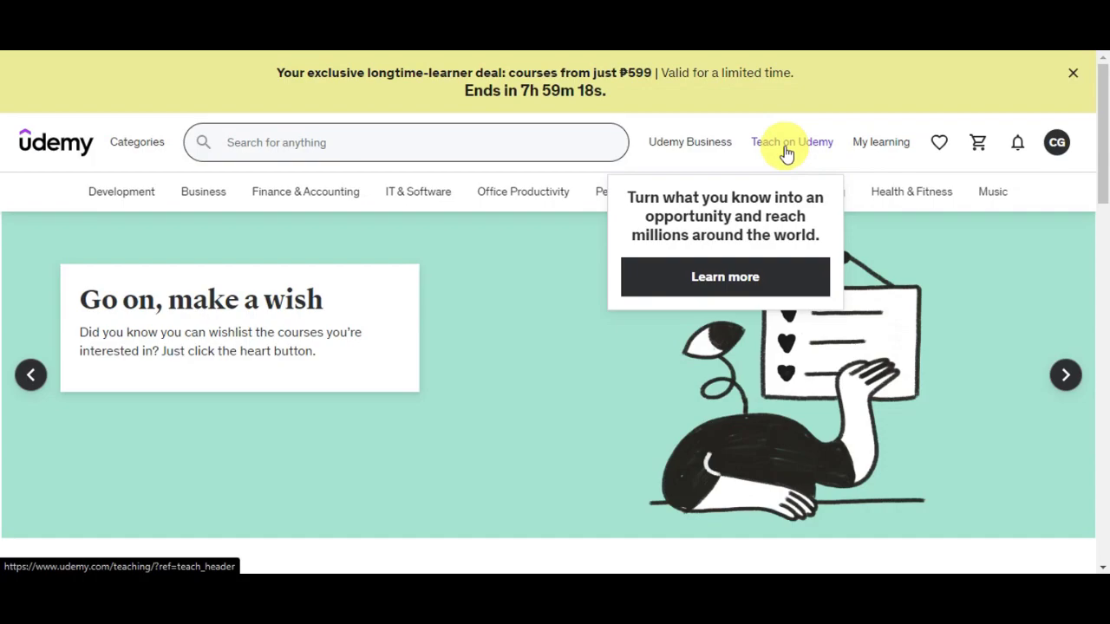
mouse_move(865, 147)
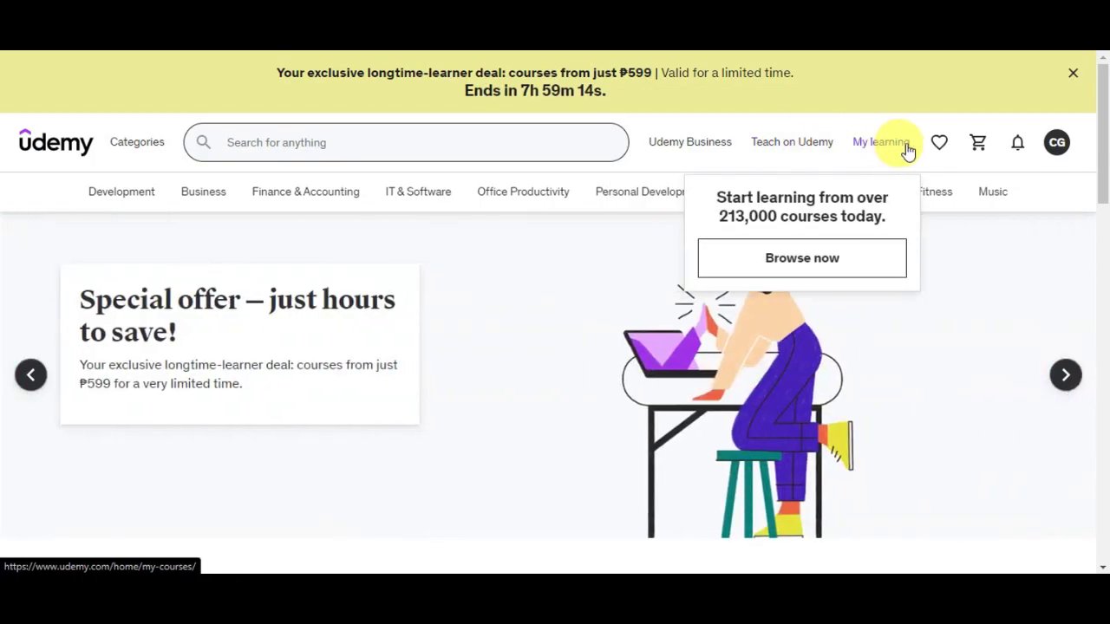
mouse_move(938, 149)
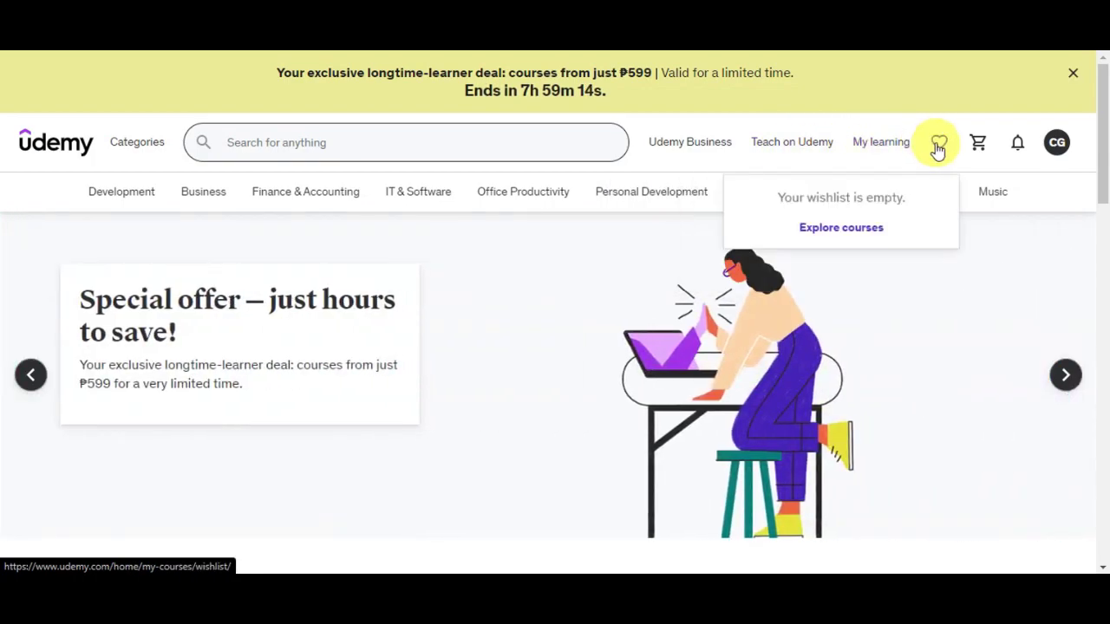
mouse_move(979, 149)
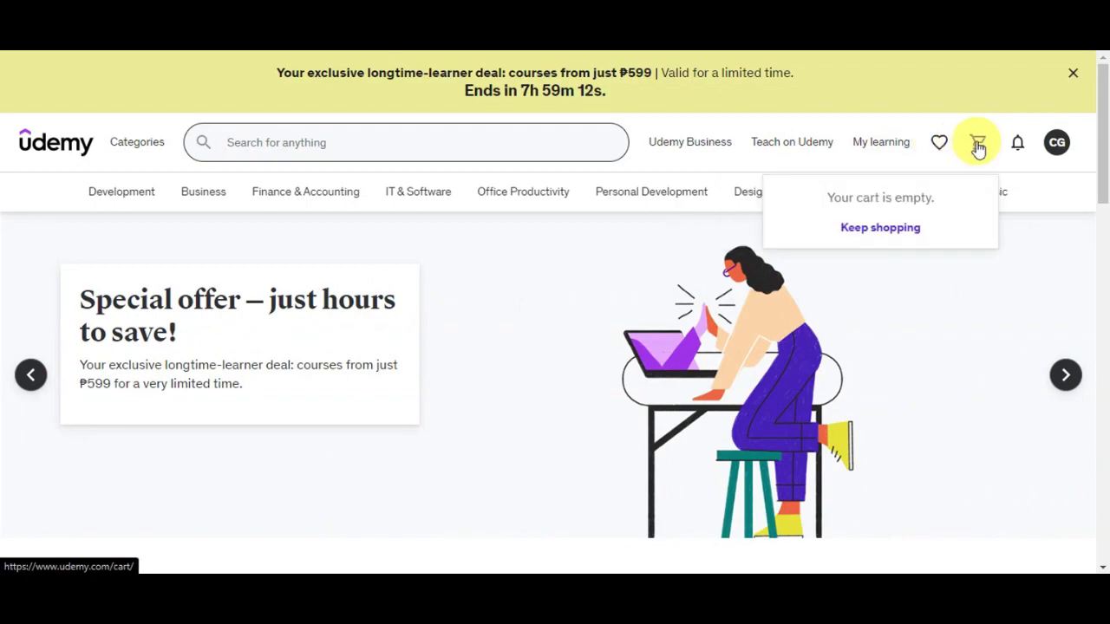
- Scroll the signed-in homepage down to the 'What to learn next' row led by CompTIA A+ Core 1
mouse_move(1054, 145)
scroll(1002, 219, "down", 3)
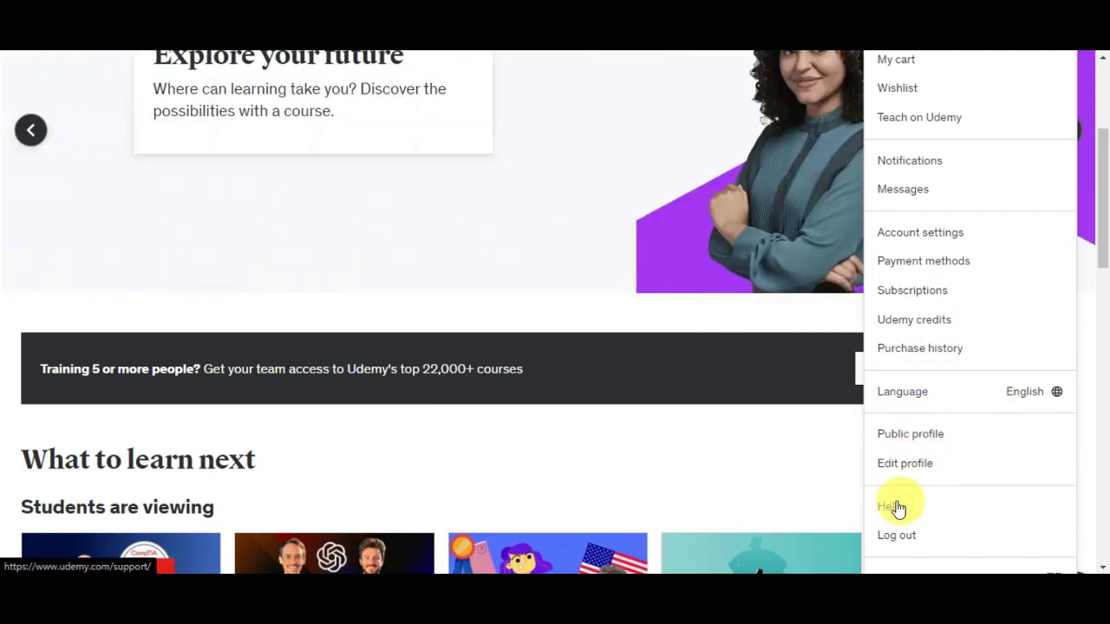
scroll(669, 449, "down", 4)
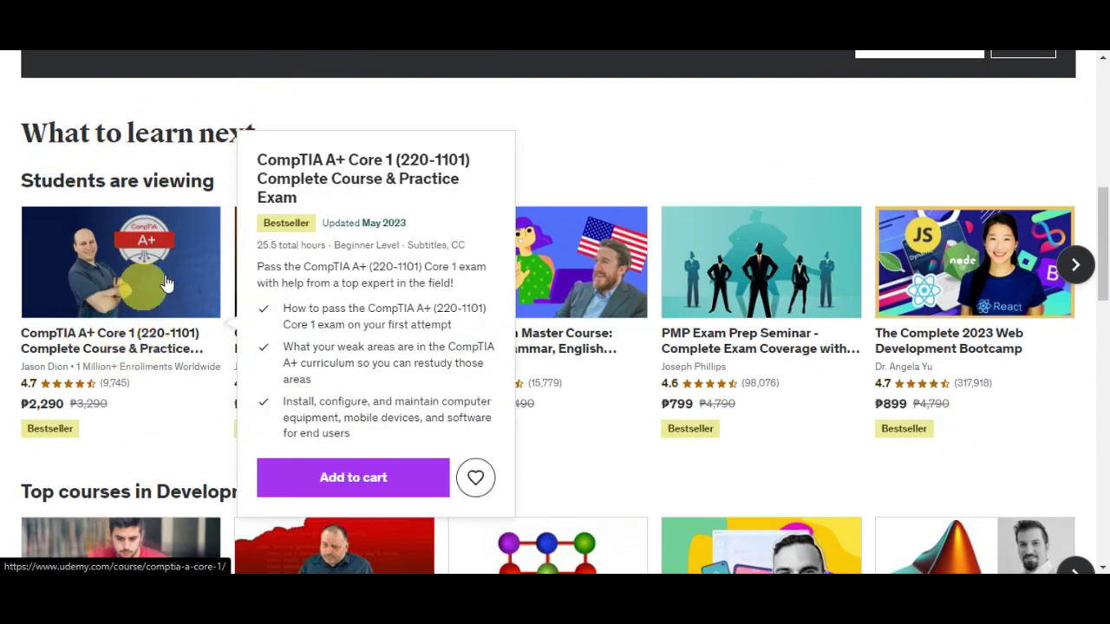
- Look over the recommended course cards and scroll further down the homepage
mouse_move(283, 298)
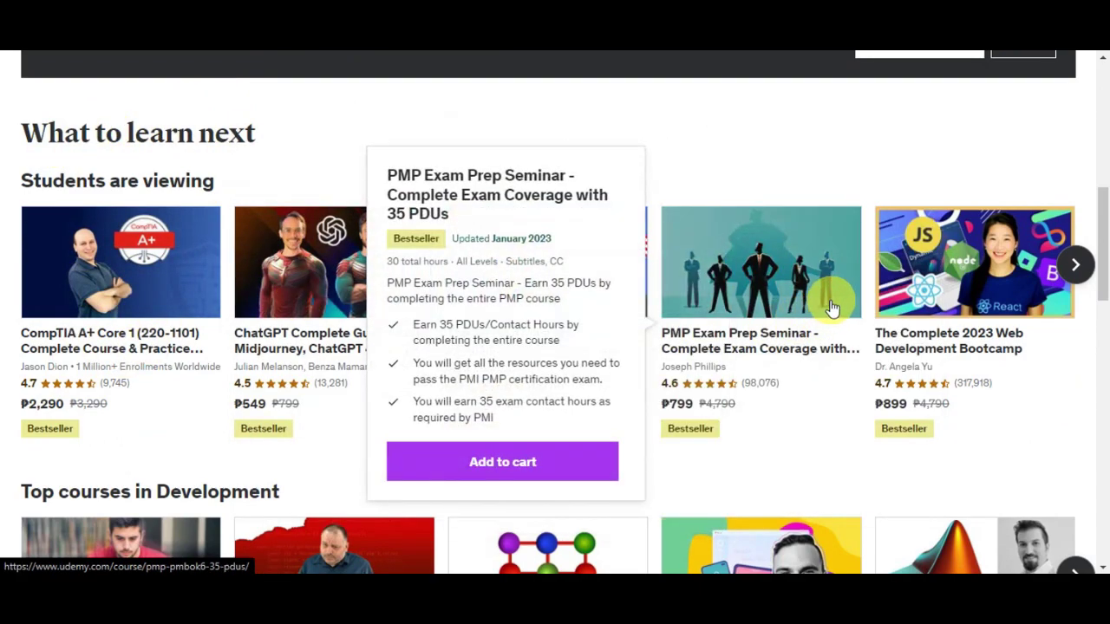
mouse_move(928, 290)
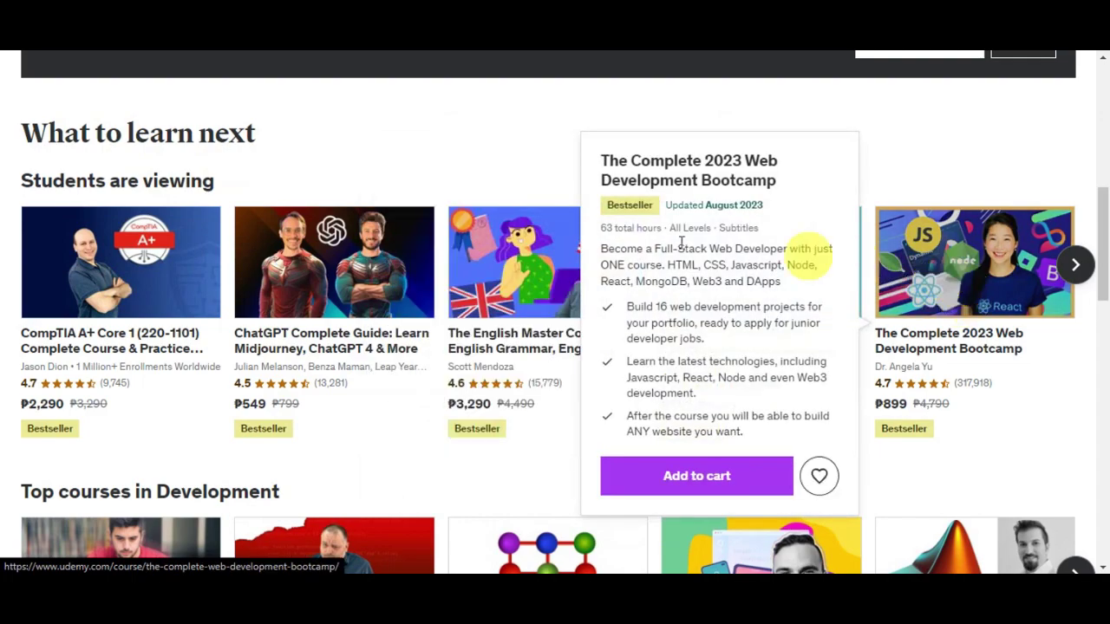
mouse_move(109, 323)
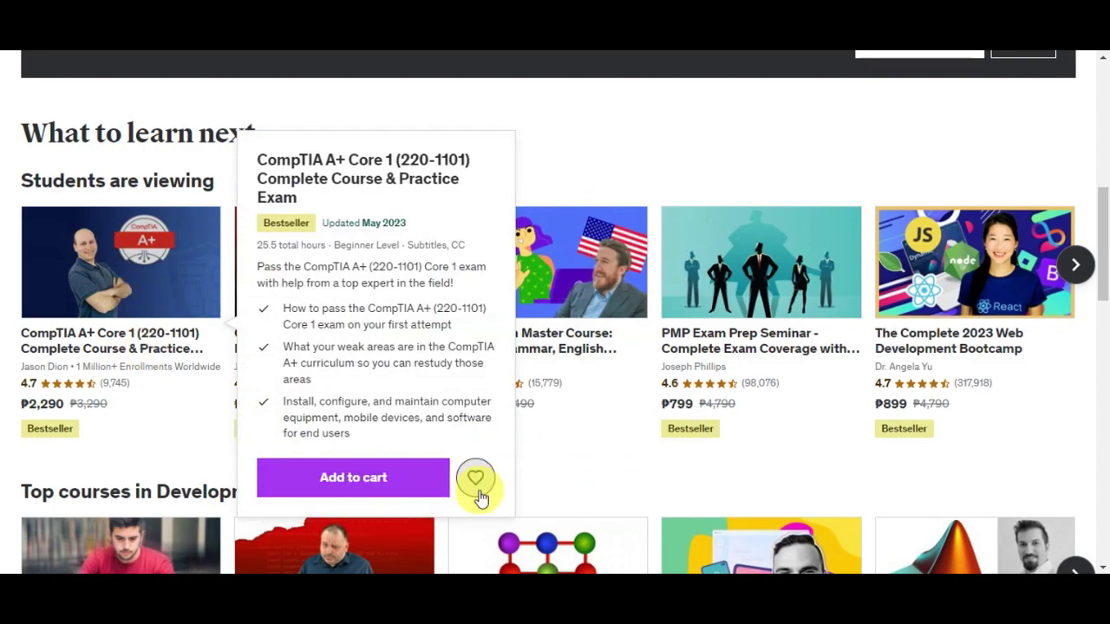
scroll(699, 466, "down", 8)
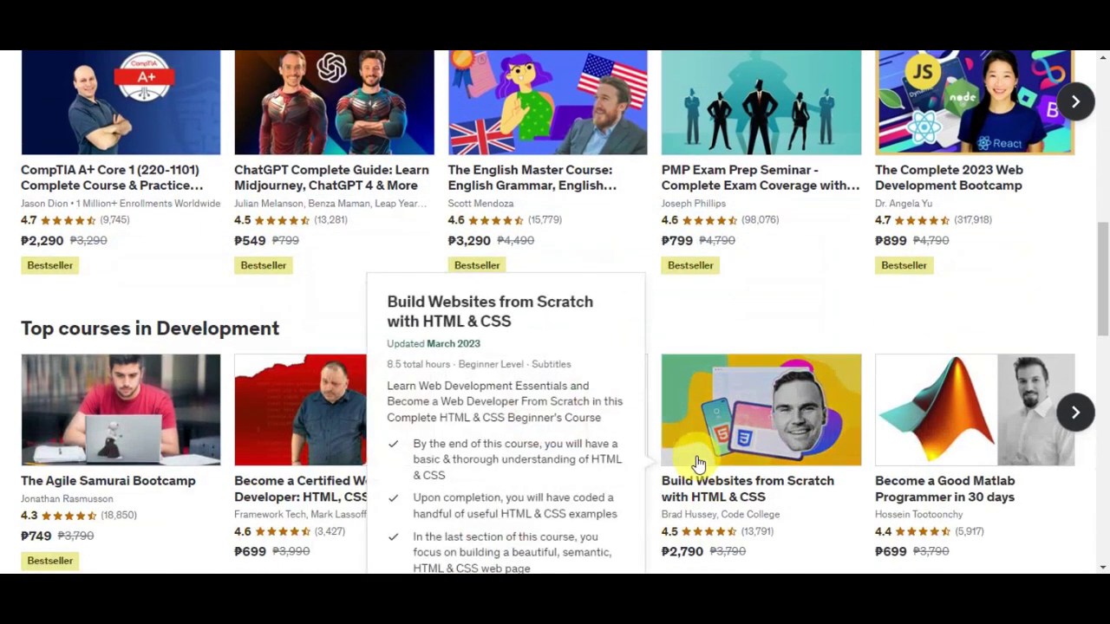
scroll(790, 390, "down", 5)
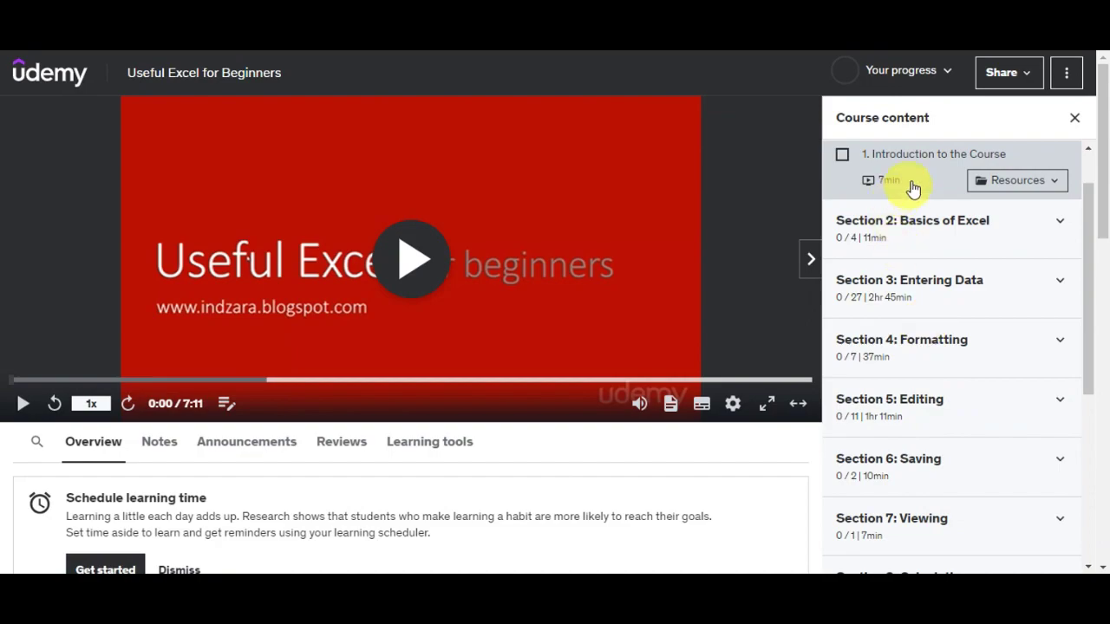
scroll(897, 327, "down", 3)
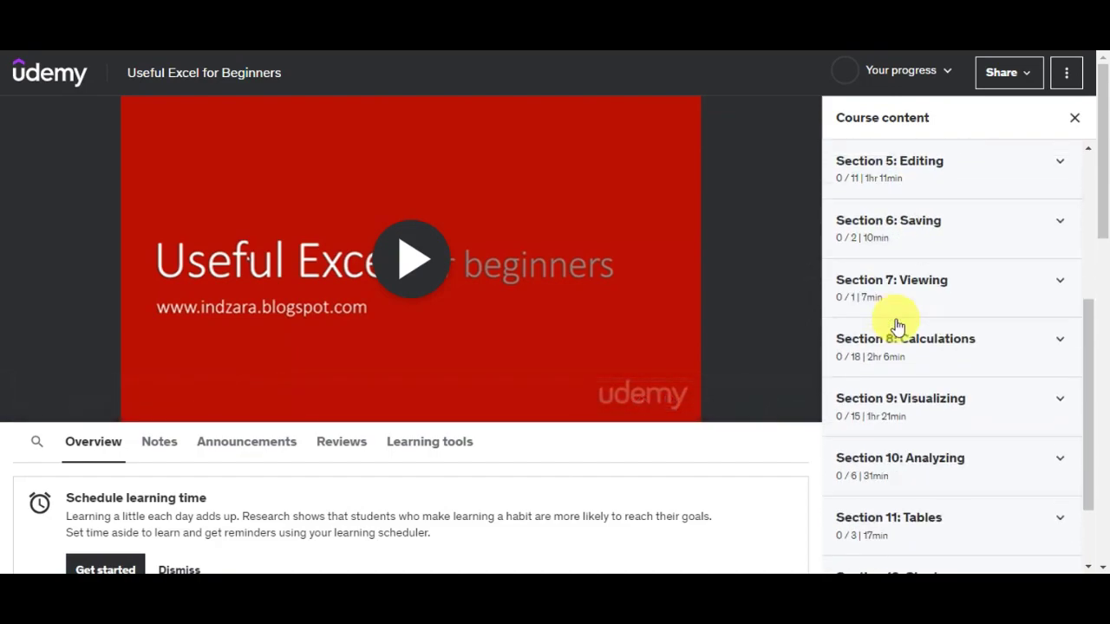
scroll(902, 342, "down", 2)
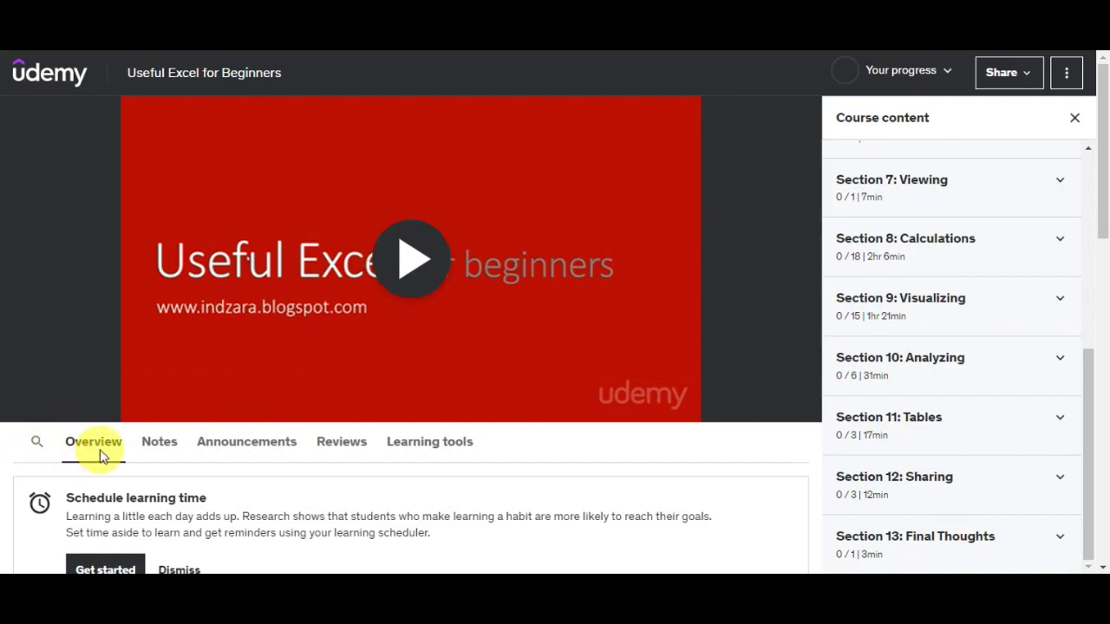
scroll(147, 416, "down", 2)
left_click(167, 279)
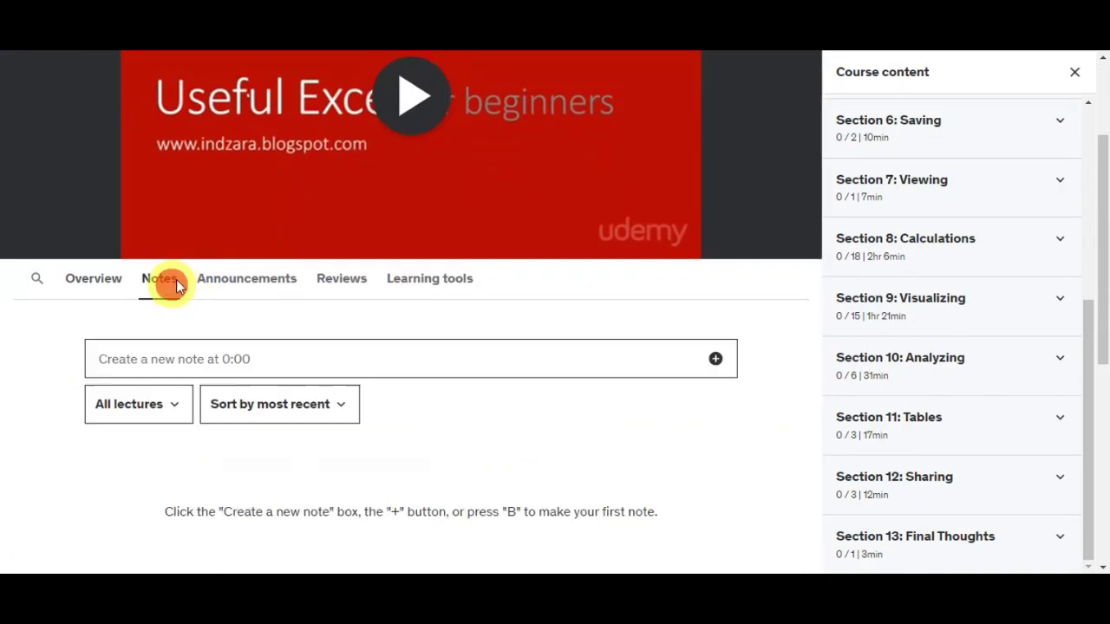
left_click(240, 278)
left_click(340, 280)
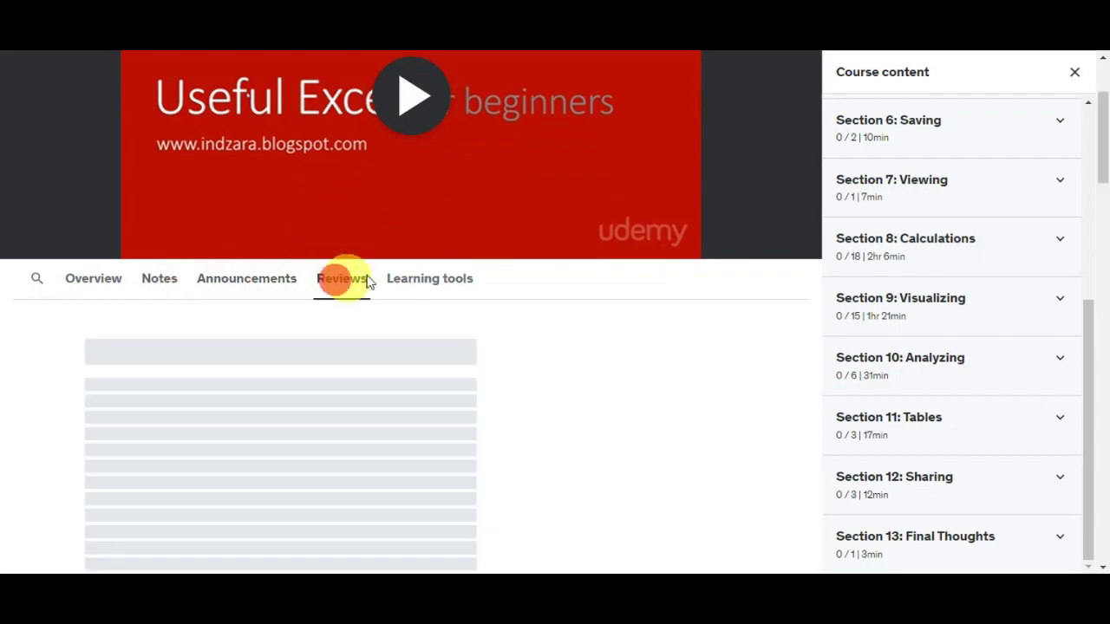
left_click(434, 287)
left_click(71, 281)
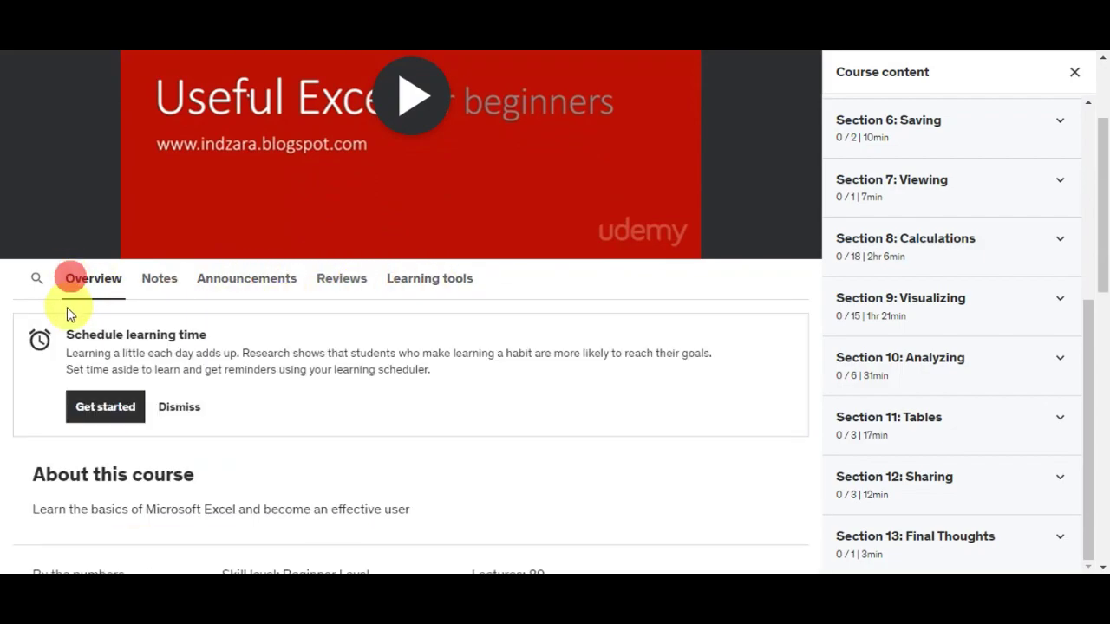
scroll(798, 265, "up", 2)
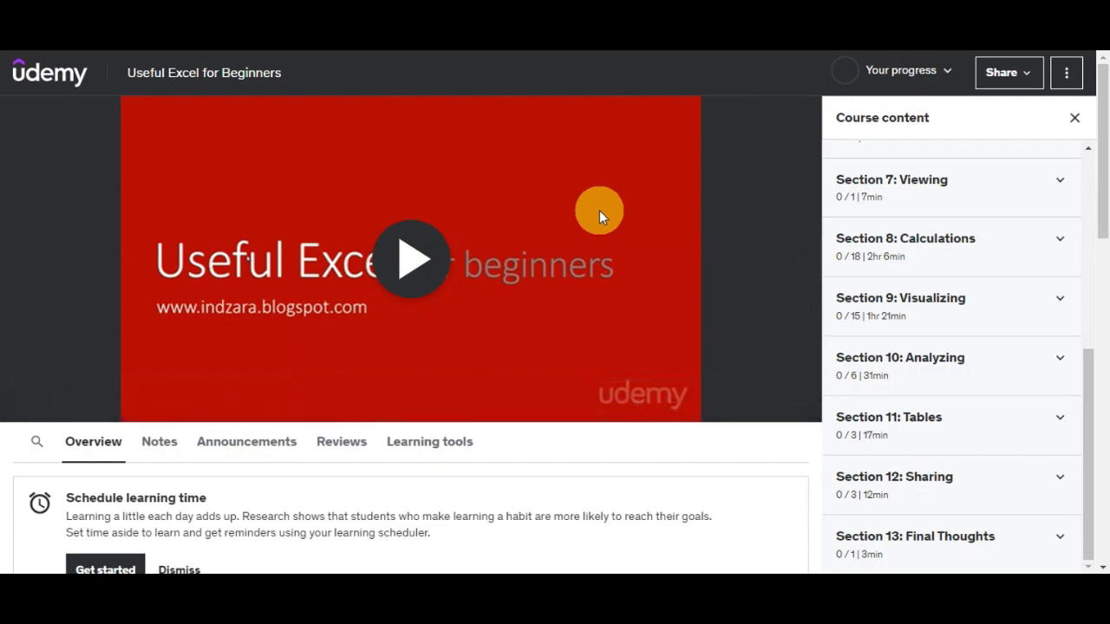
- Open Chrome DevTools with Ctrl+Shift+I and show its Network panel
key("ctrl+shift+i")
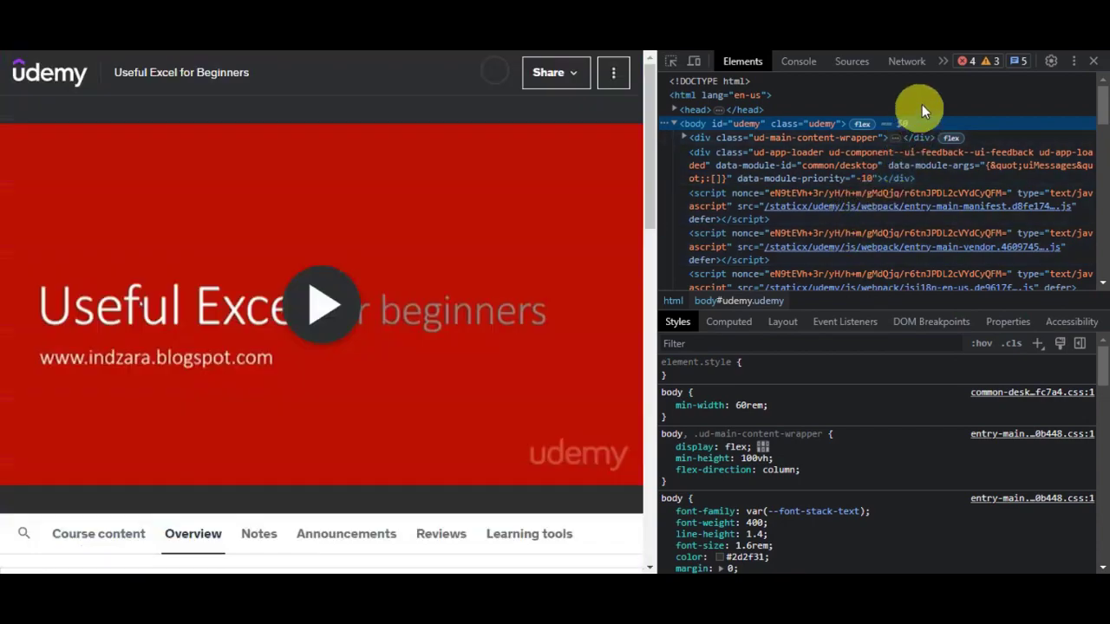
left_click(904, 60)
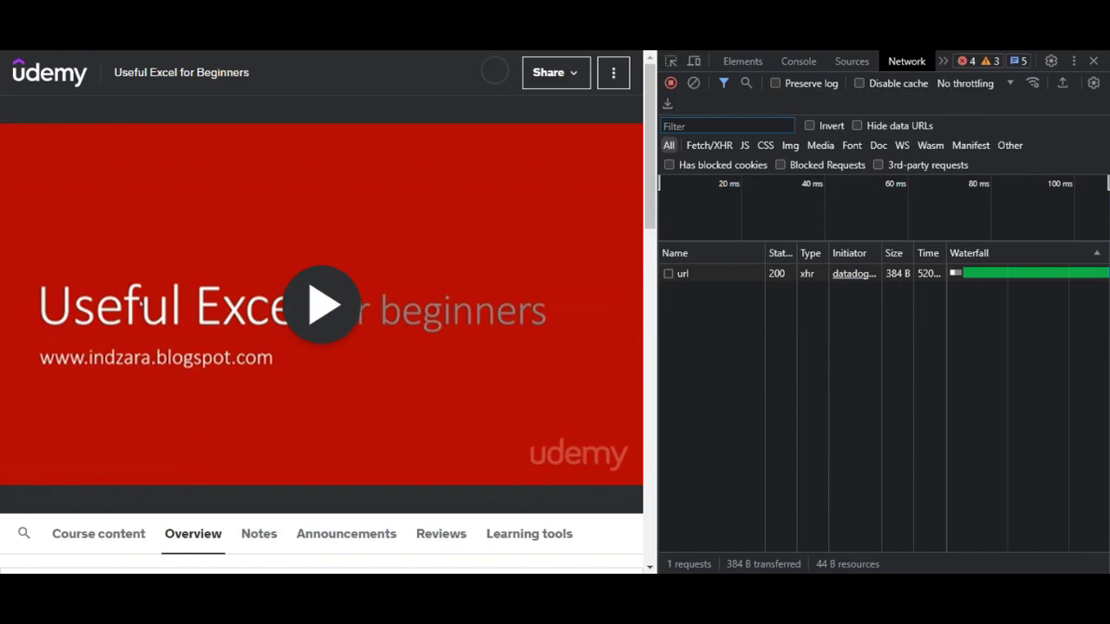
- Filter Network requests to Media and play the intro lecture to the Course Objectives slide
left_click(709, 145)
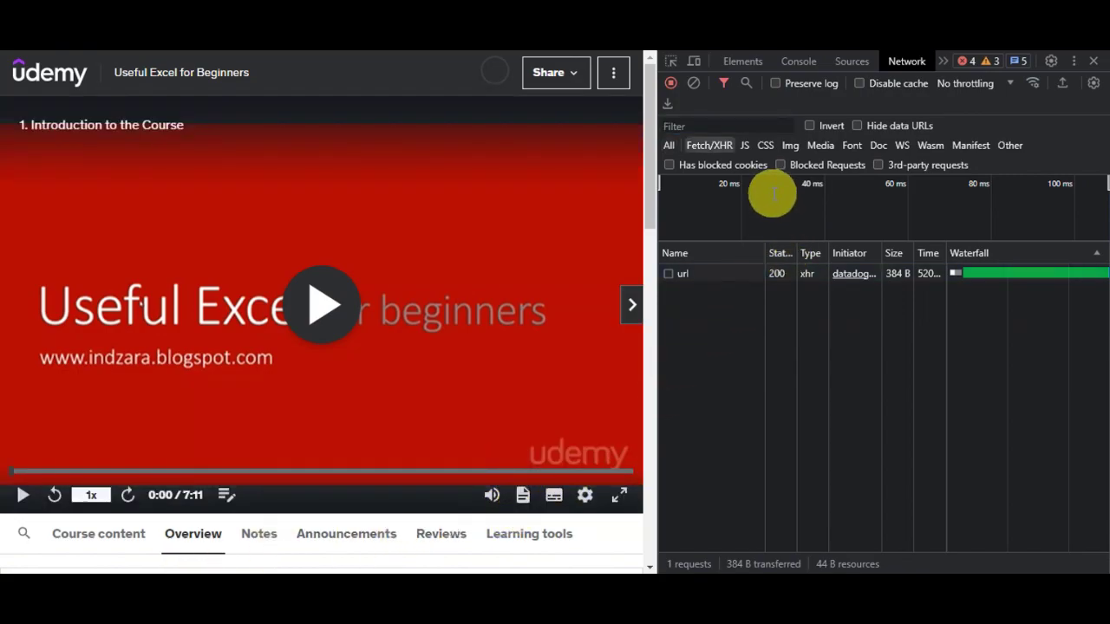
left_click(821, 146)
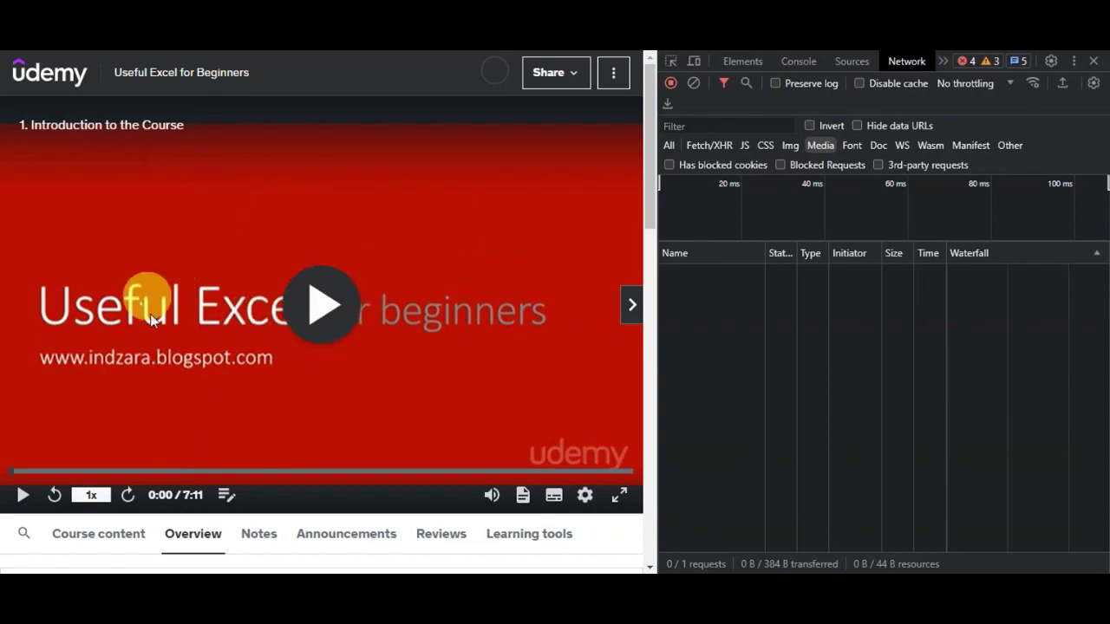
left_click(325, 301)
left_click(324, 294)
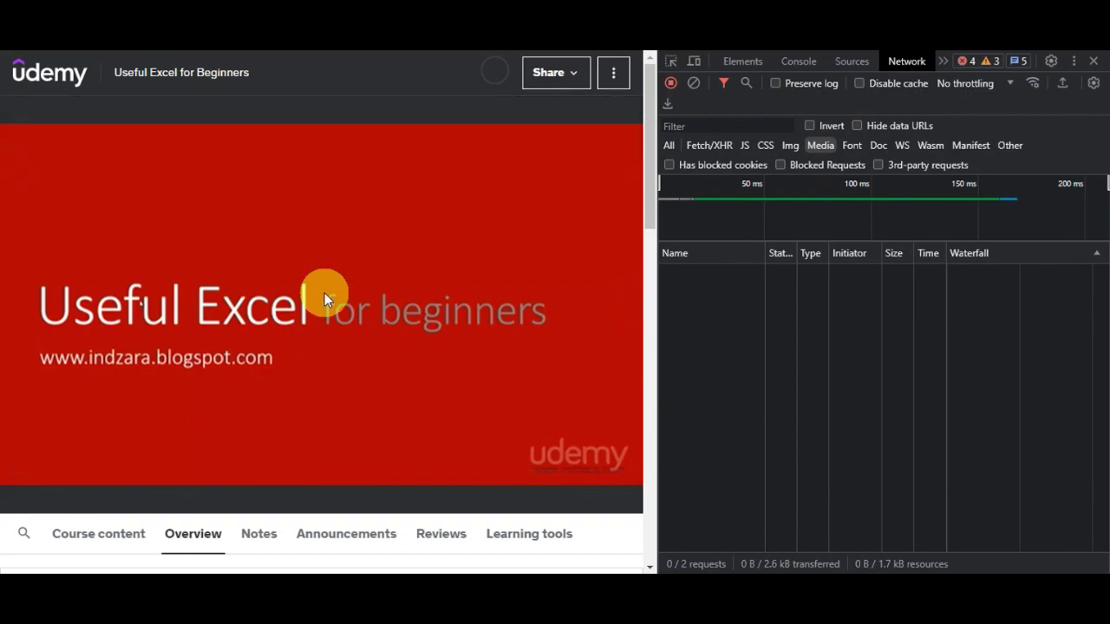
left_click(325, 297)
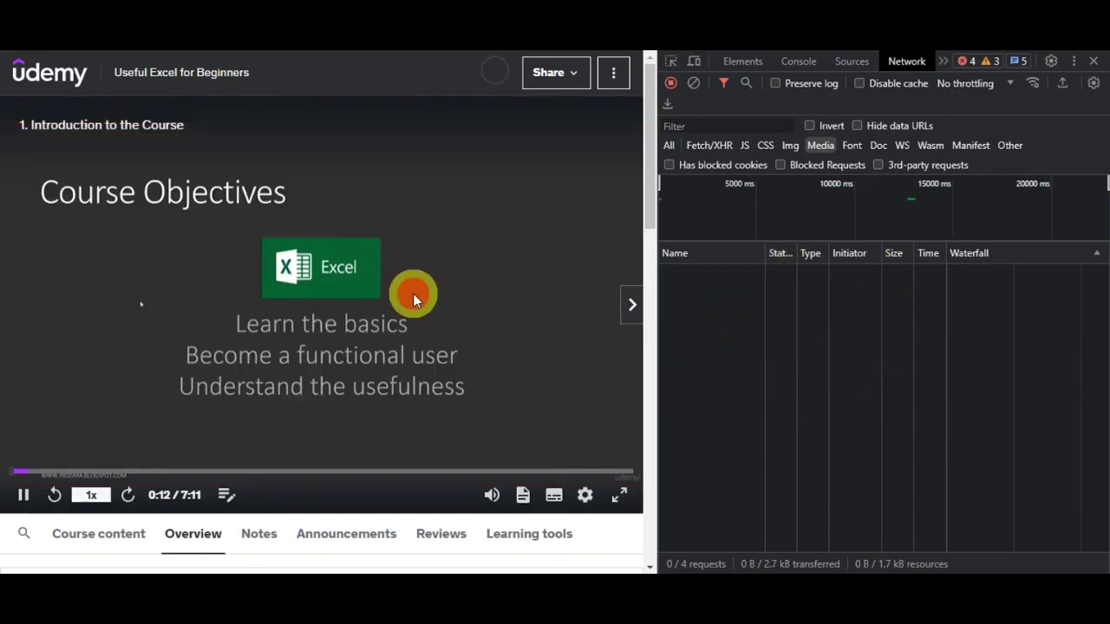
left_click(413, 294)
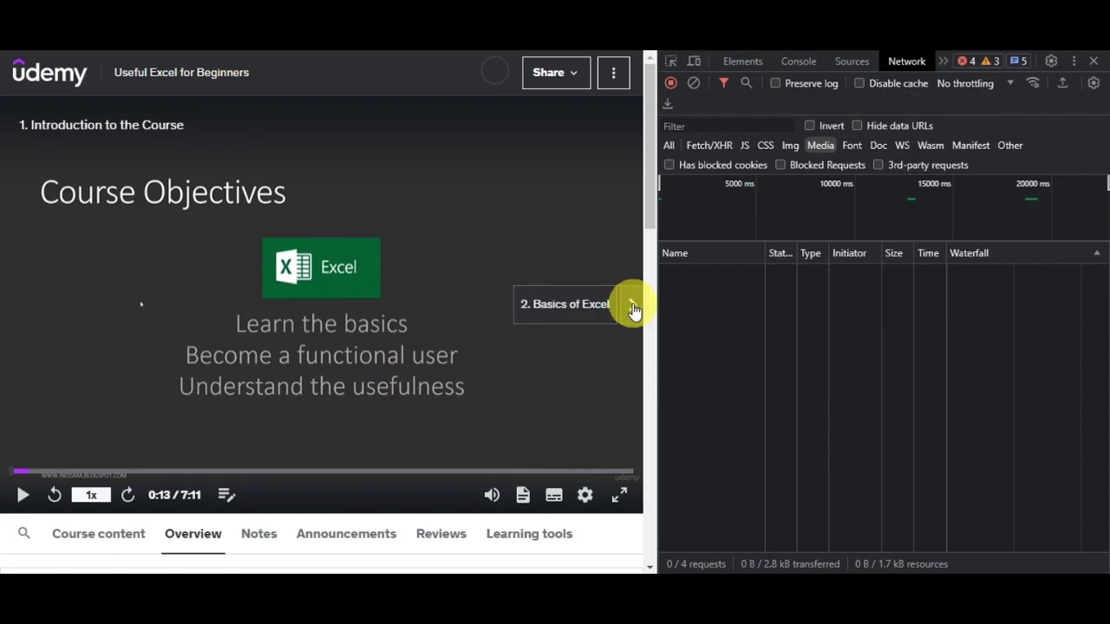
- Move to the Basics of Excel lecture, reset the filter to All, and pause at 2:05
left_click(632, 307)
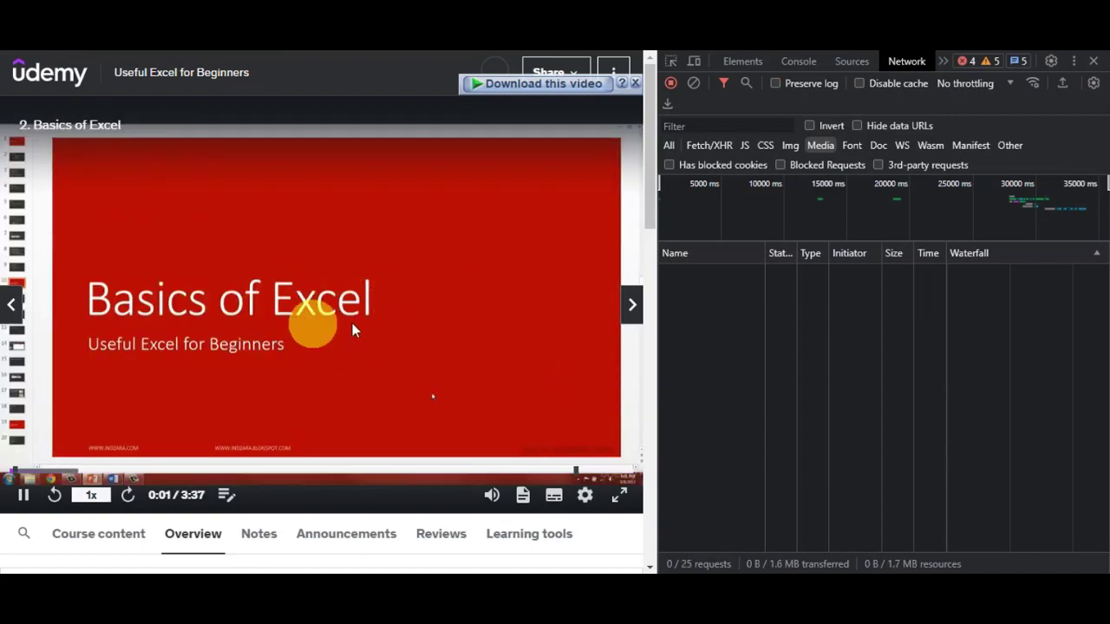
left_click(297, 286)
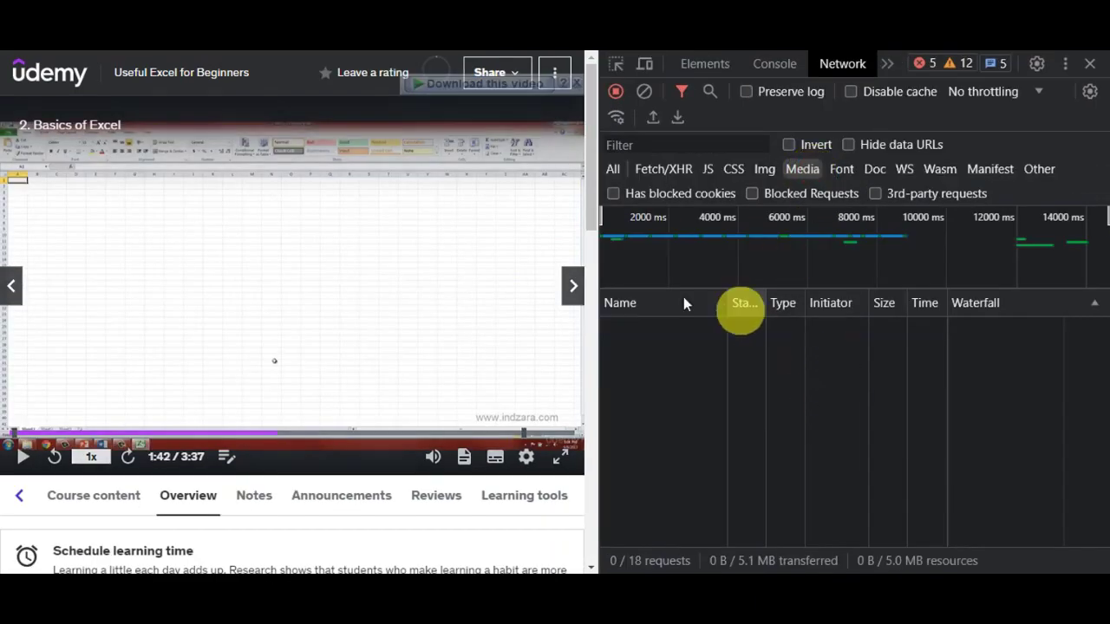
left_click(616, 170)
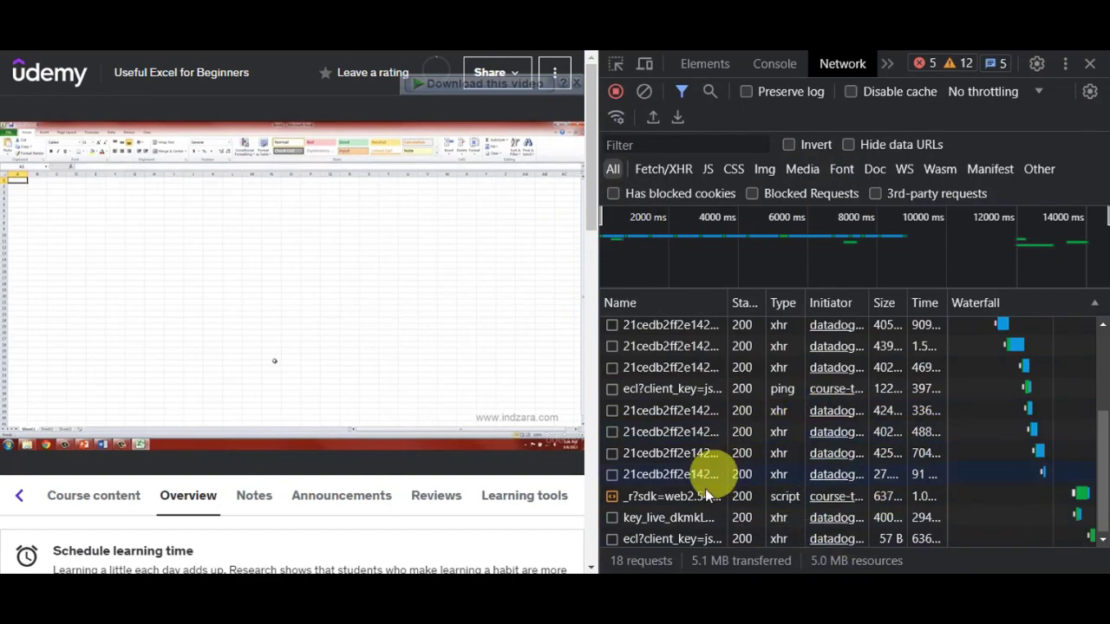
left_click(355, 265)
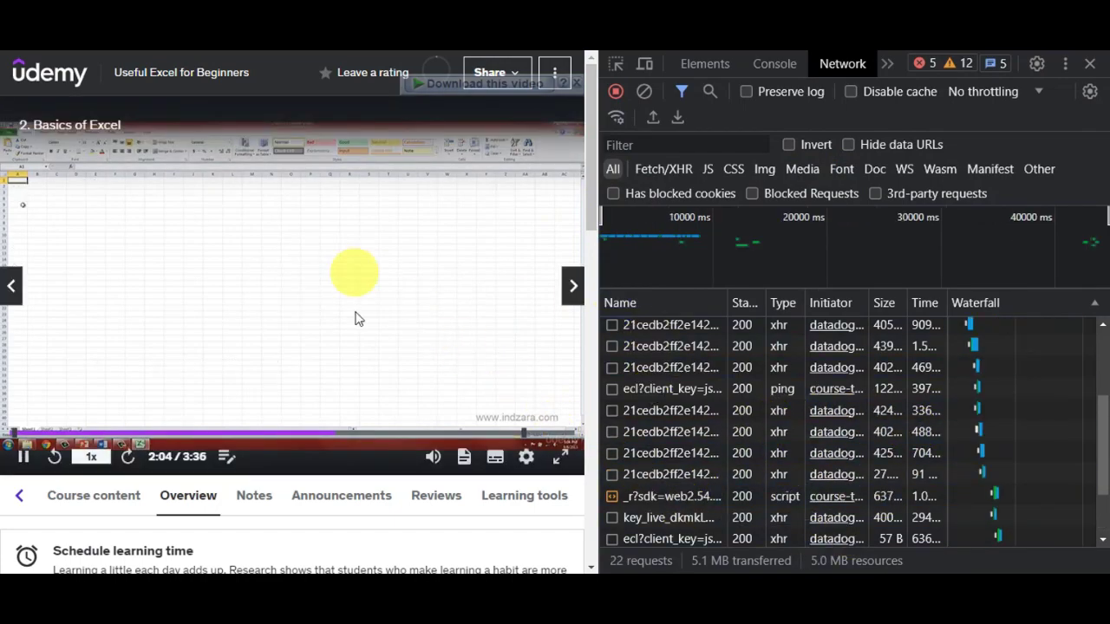
left_click(370, 301)
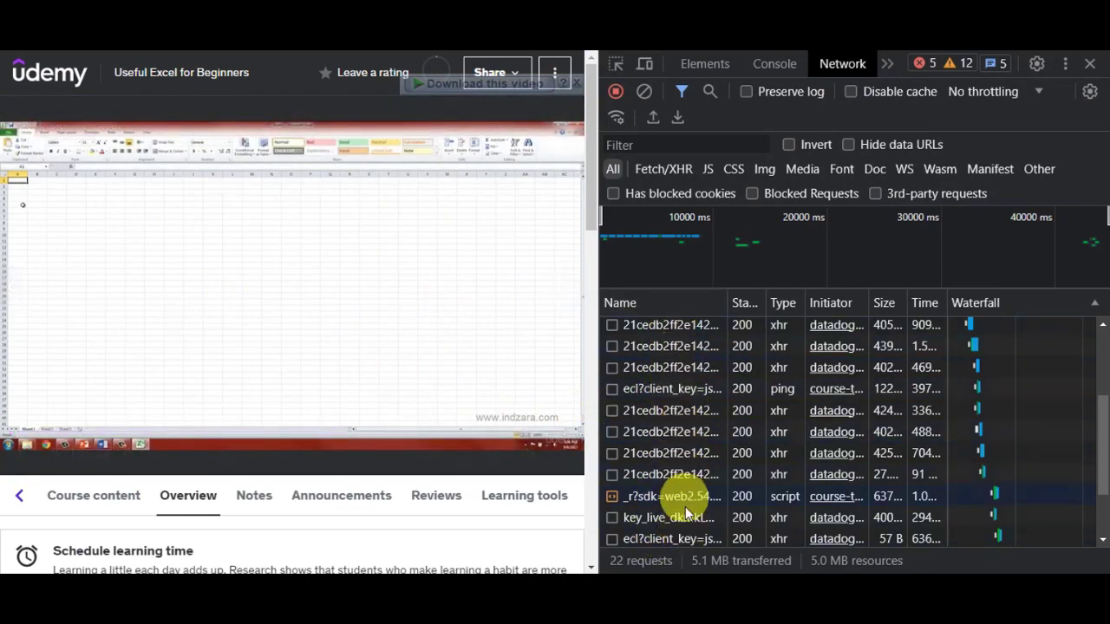
- Download a captured video request as a 394 KB .ts file and open it
right_click(664, 324)
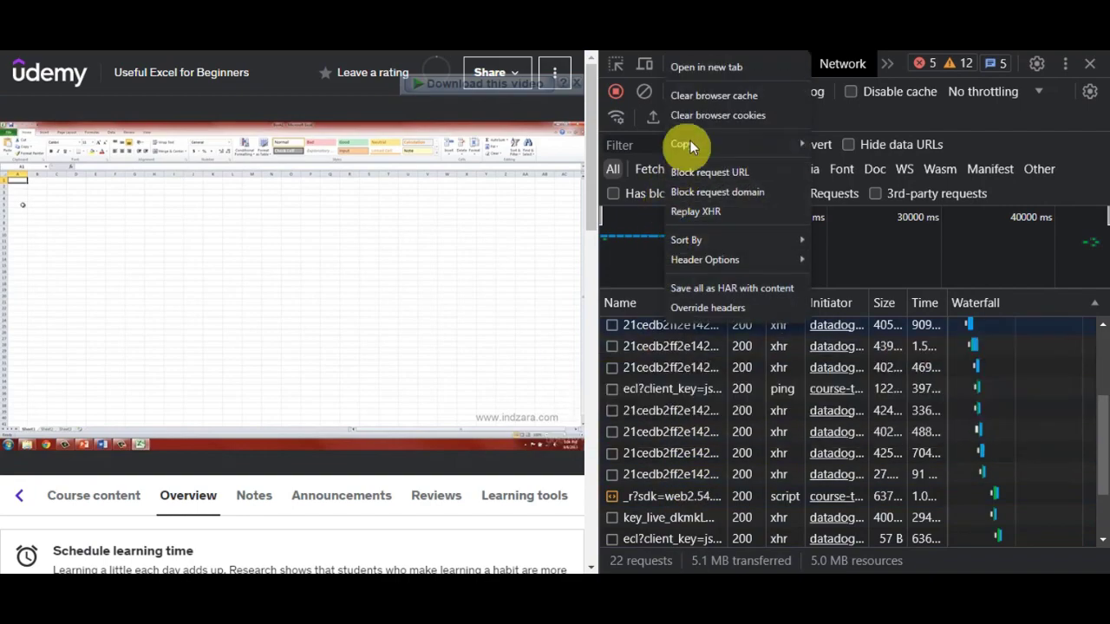
left_click(706, 69)
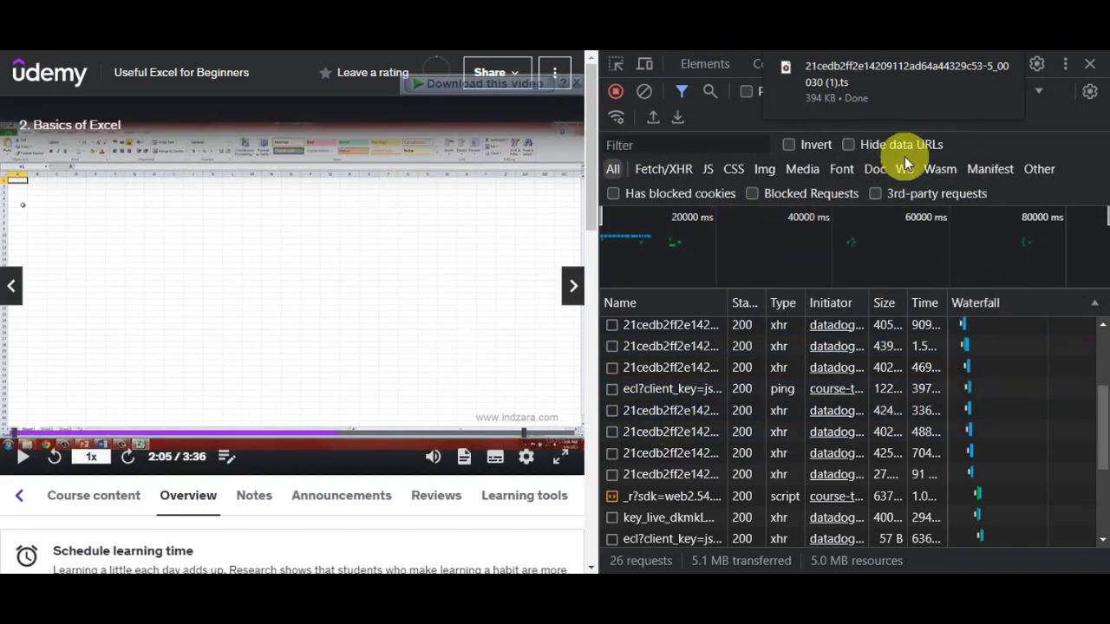
mouse_move(958, 78)
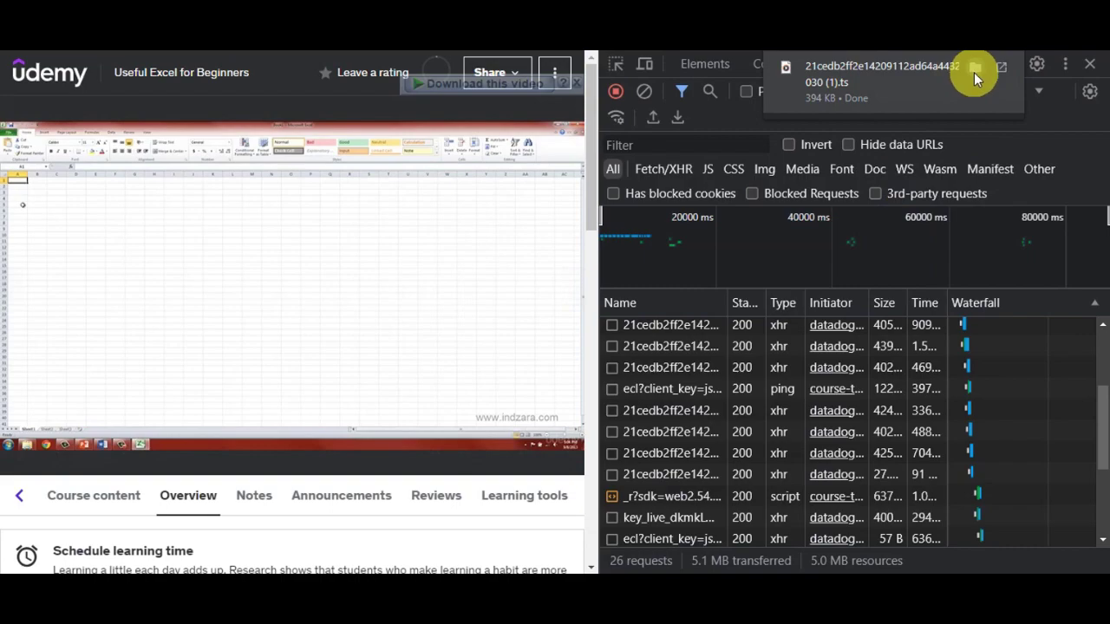
left_click(974, 72)
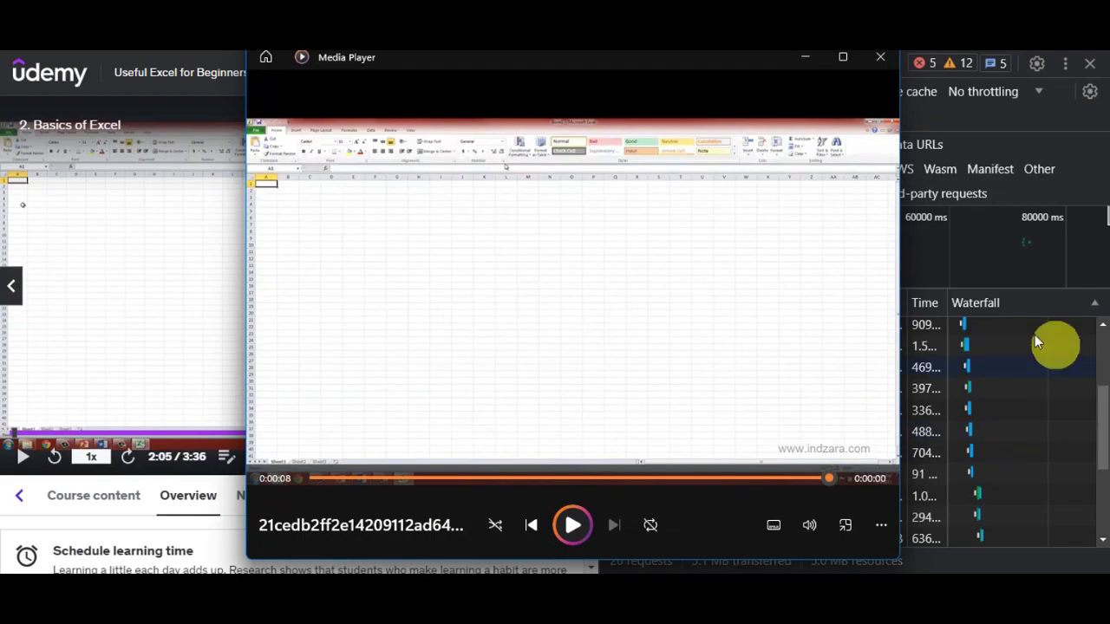
- Close Media Player after the 8-second Excel clip finishes playing
left_click(877, 57)
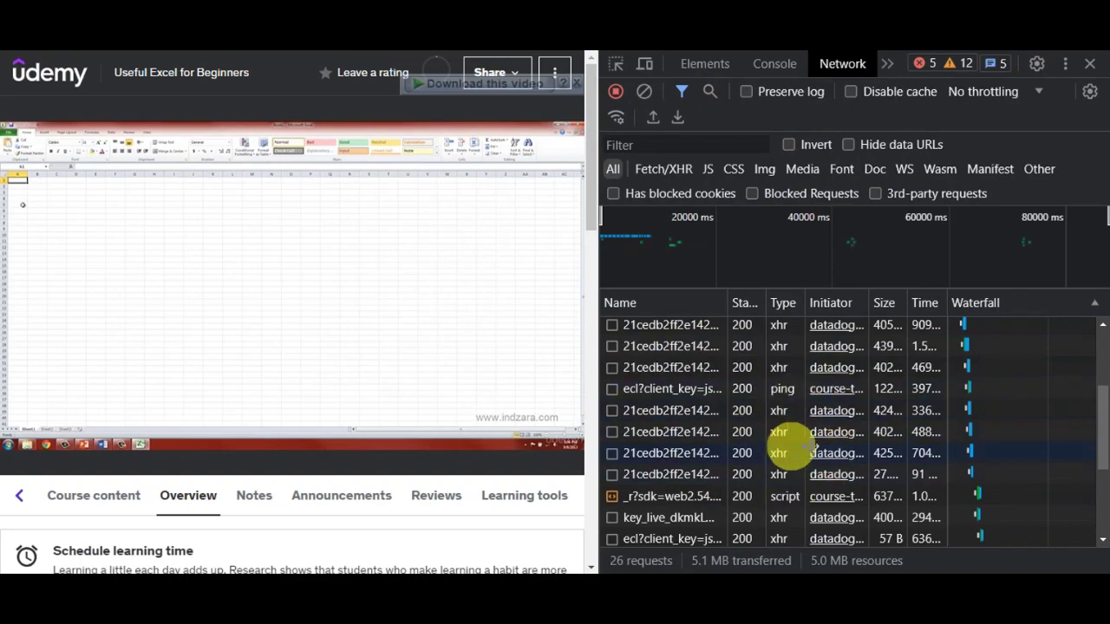
- Scroll through the 27-request Network log before closing DevTools over the Basics of Excel lecture
mouse_move(816, 405)
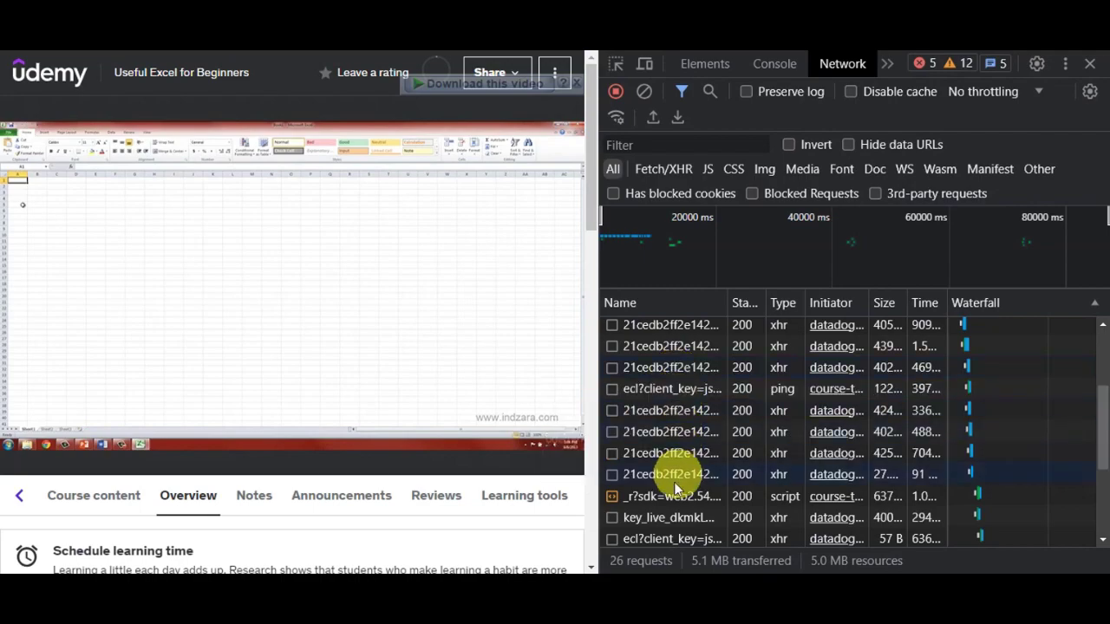
scroll(690, 460, "down", 3)
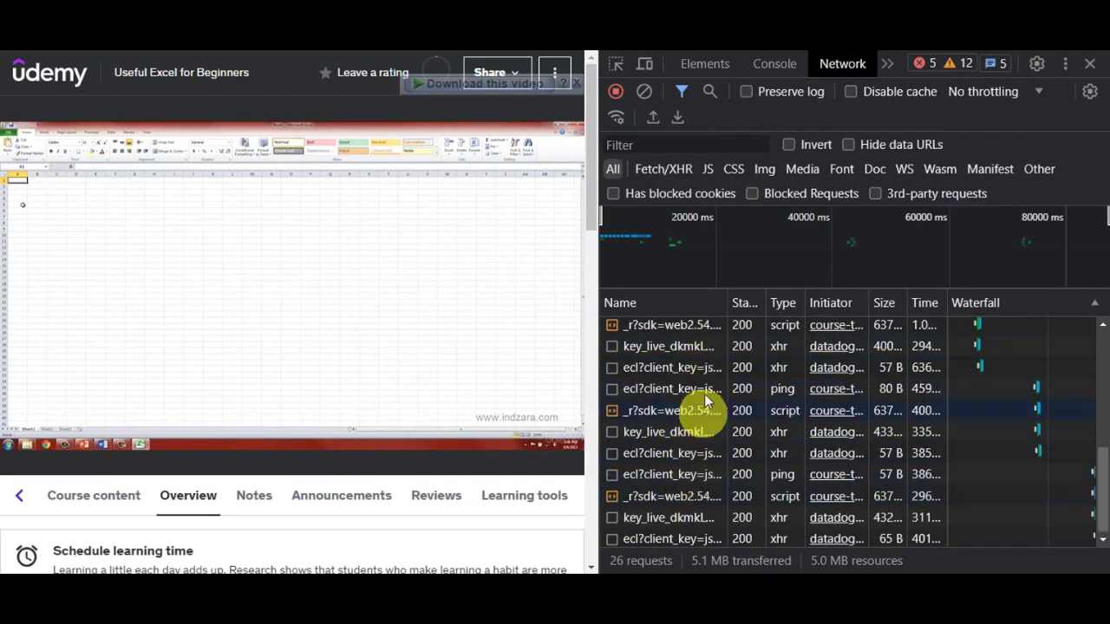
scroll(686, 490, "up", 5)
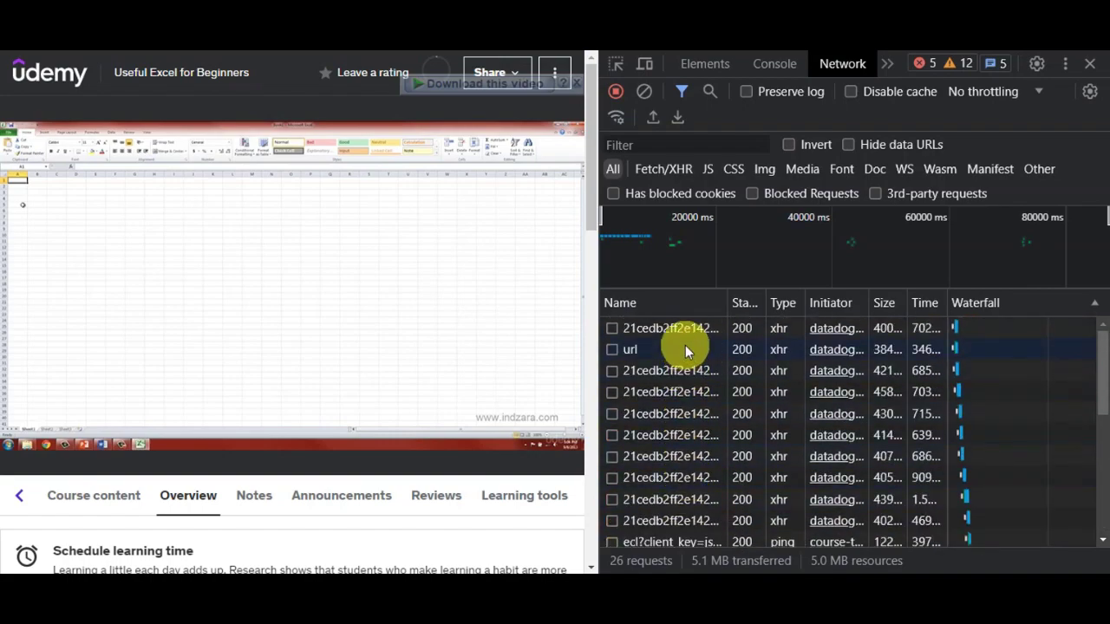
mouse_move(89, 364)
mouse_move(217, 336)
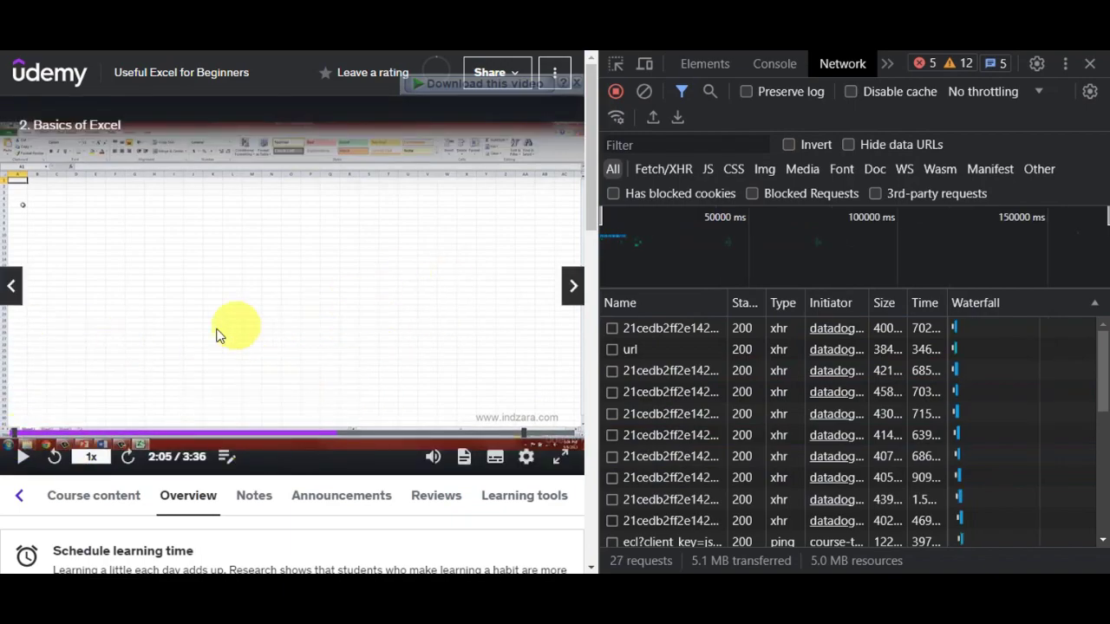
left_click(1090, 63)
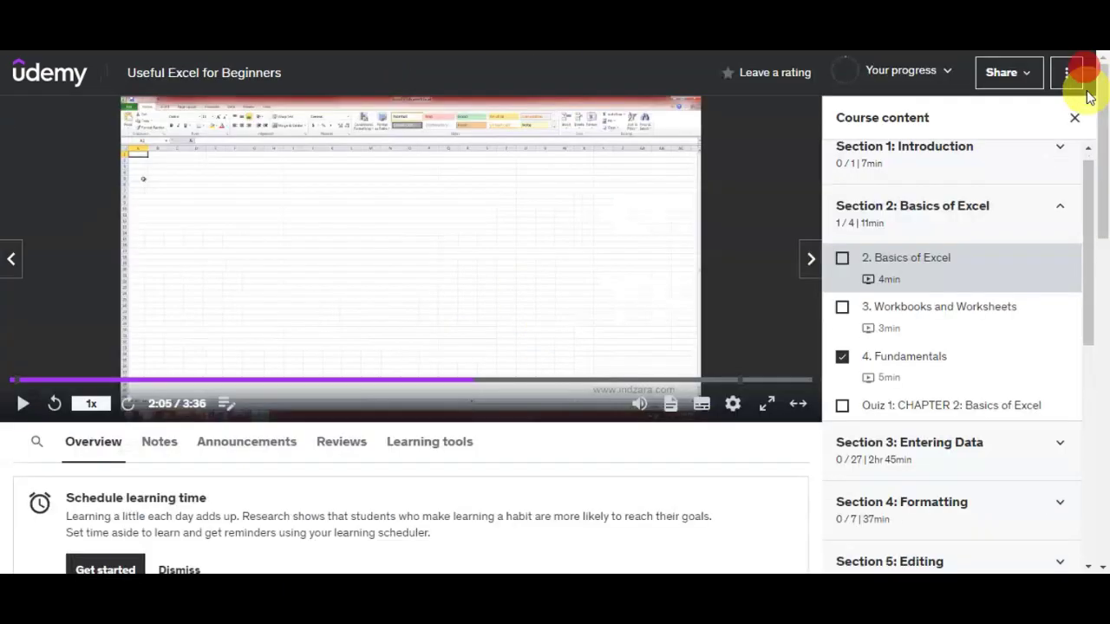
scroll(929, 273, "down", 3)
scroll(942, 303, "up", 2)
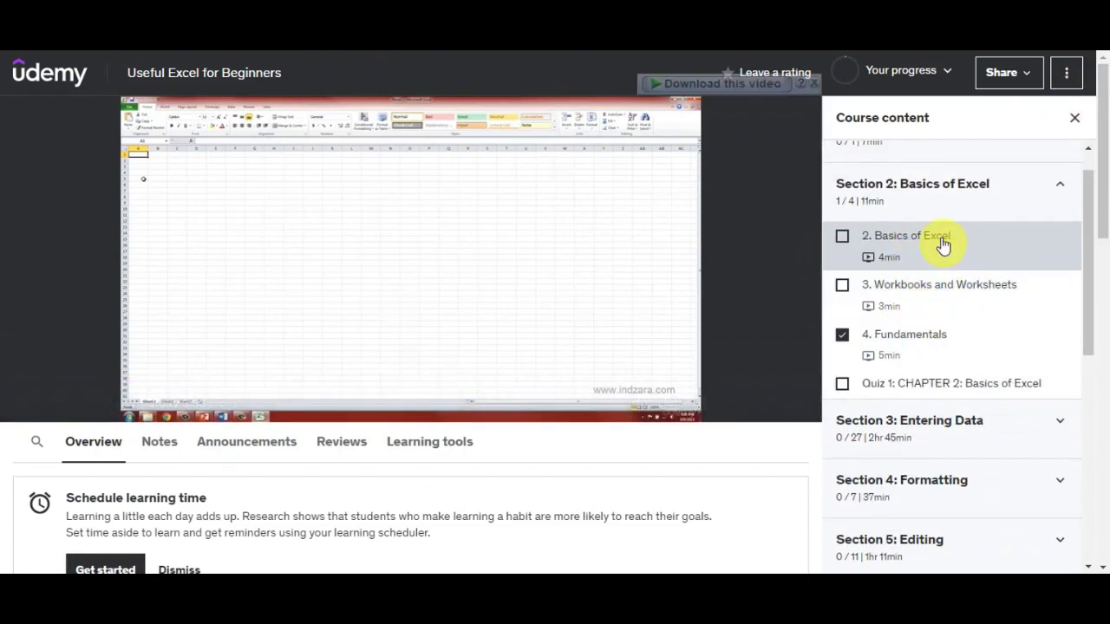